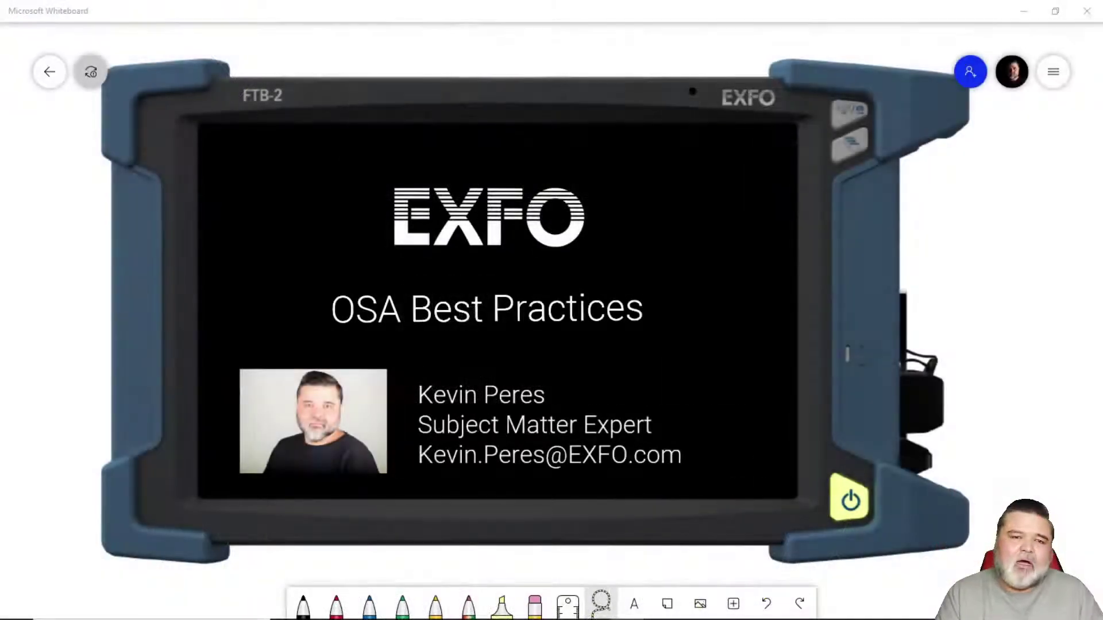
- Scroll down past the EXFO title and Topics slides to the 'What is an OSA?' slide
scroll(533, 310, down, 10)
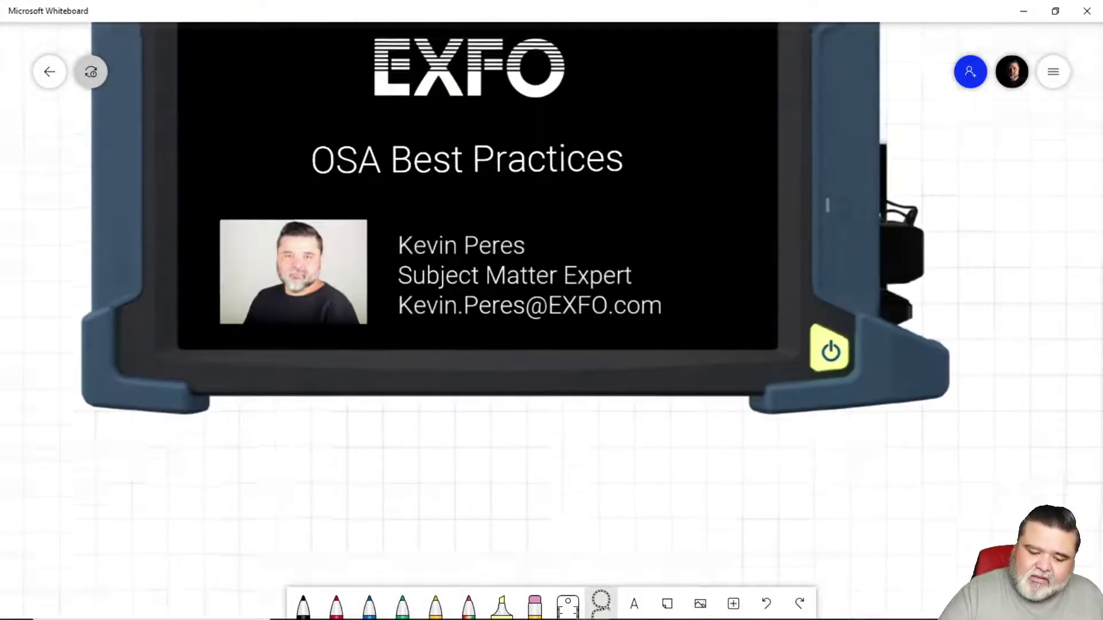
scroll(533, 310, down, 1)
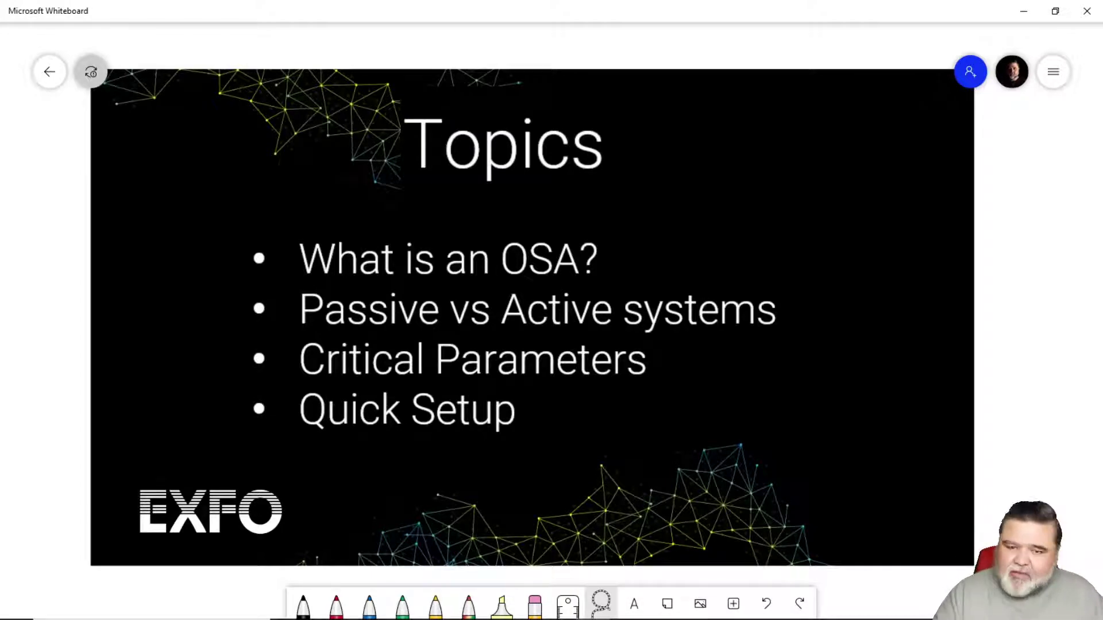
scroll(552, 322, down, 10)
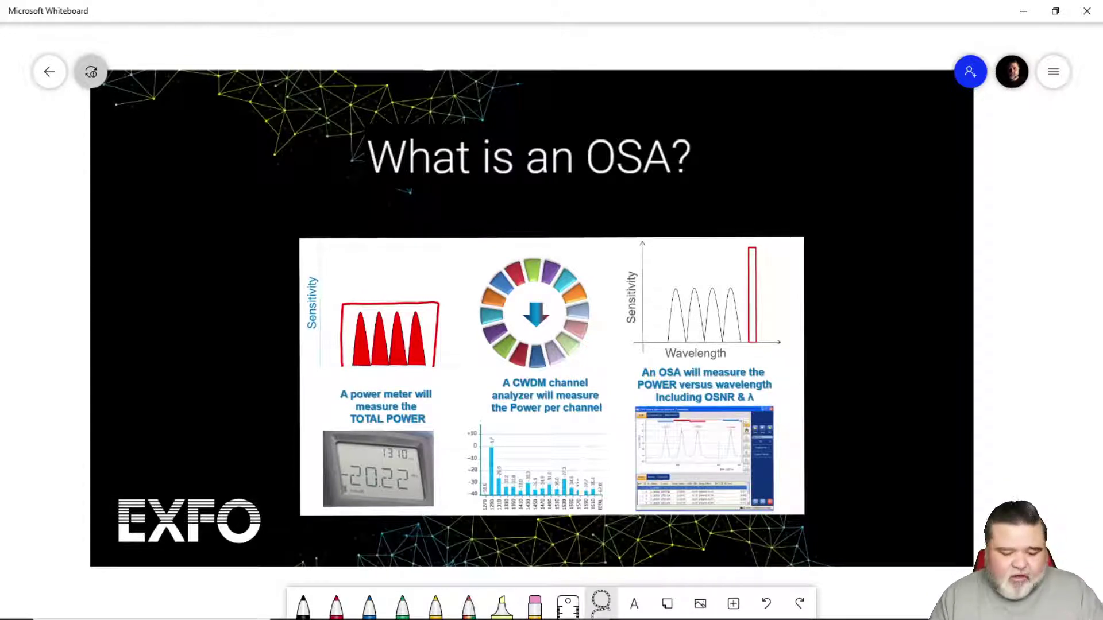
- Zoom in on the OSA comparison slide, then move down to the 'Passive vs Active Systems' slide
scroll(650, 430, up, 5)
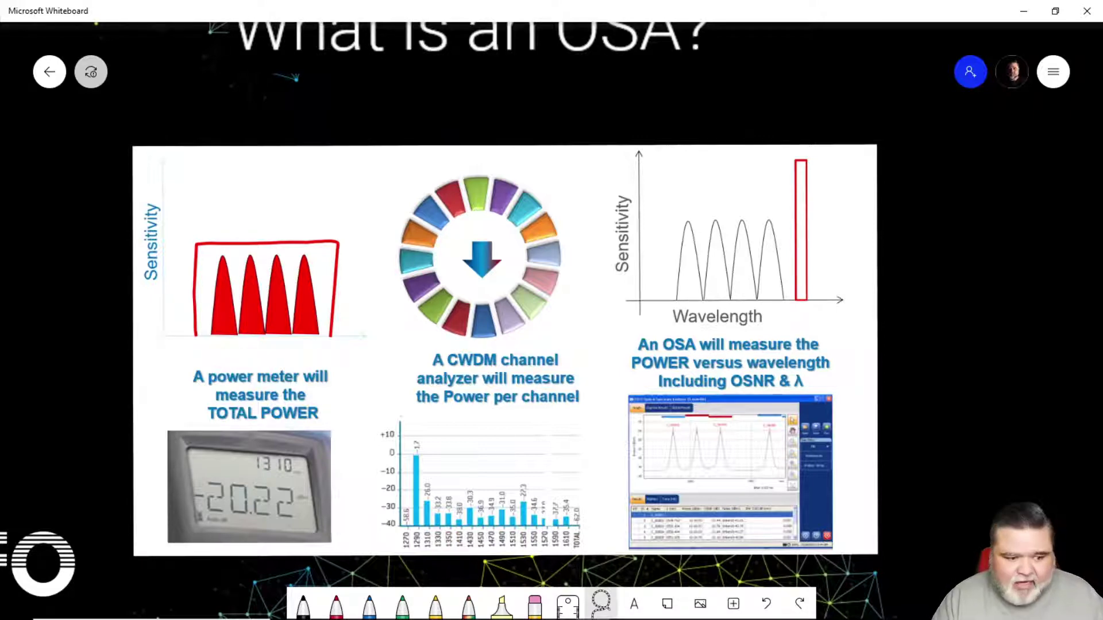
scroll(551, 320, down, 15)
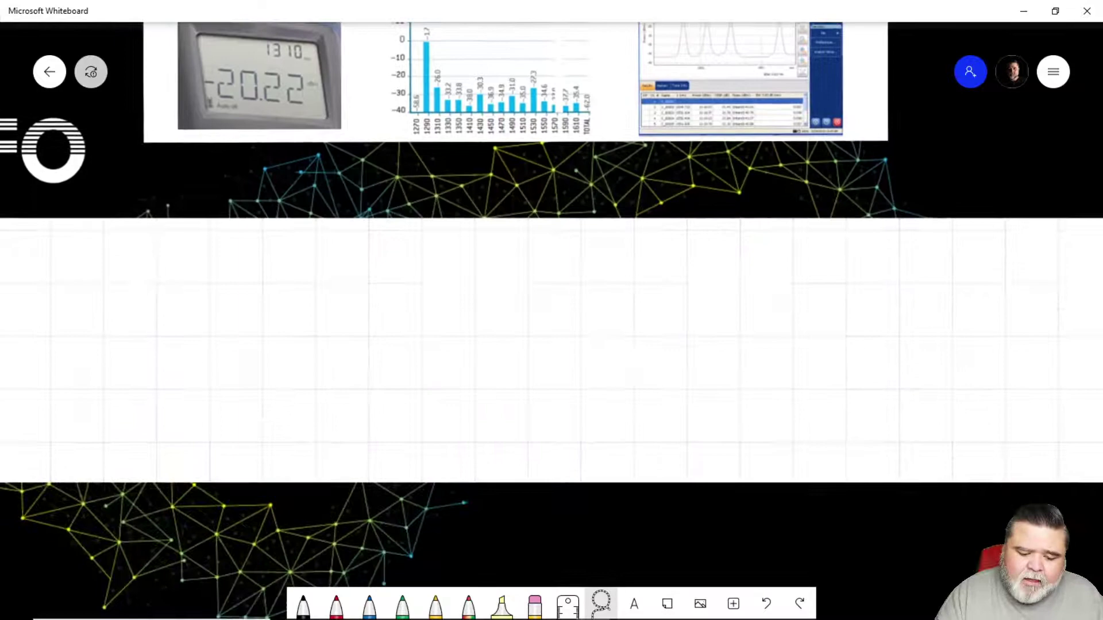
scroll(551, 321, down, 3)
scroll(551, 321, up, 2)
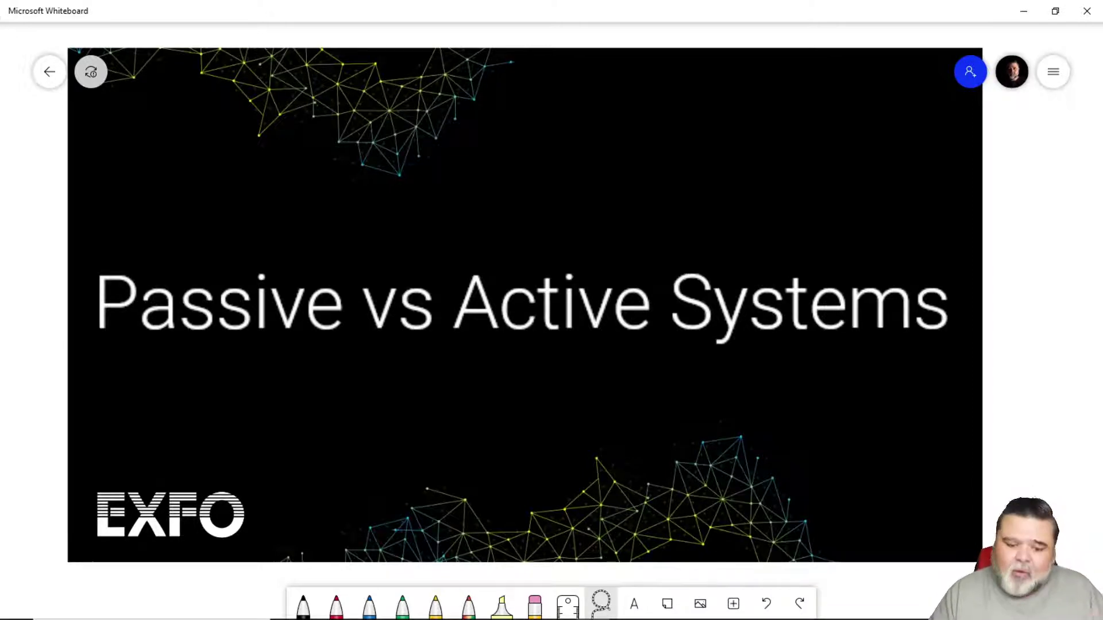
- Bring the cable-network diagram into view and dismiss the Add note pop-up without adding a note
scroll(551, 310, right, 10)
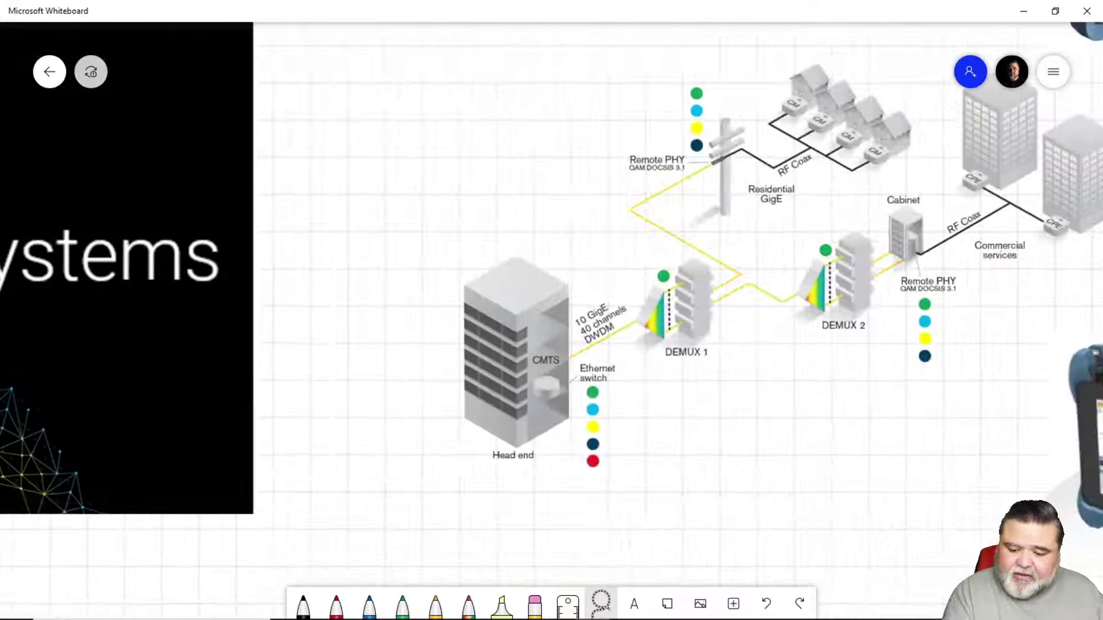
scroll(551, 310, right, 5)
scroll(551, 311, up, 5)
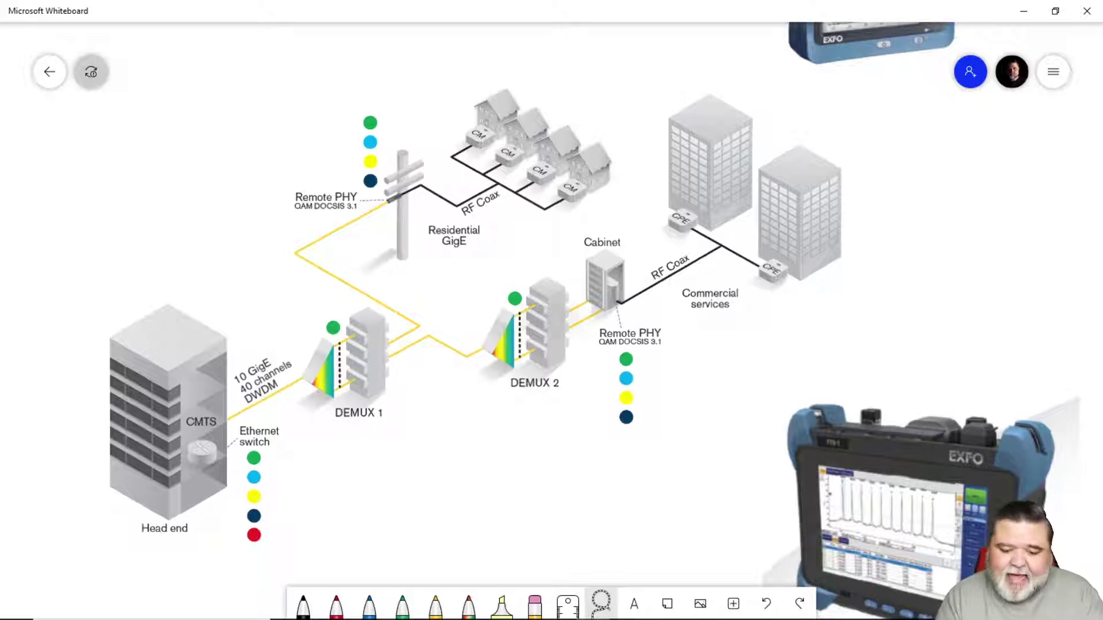
scroll(551, 310, down, 4)
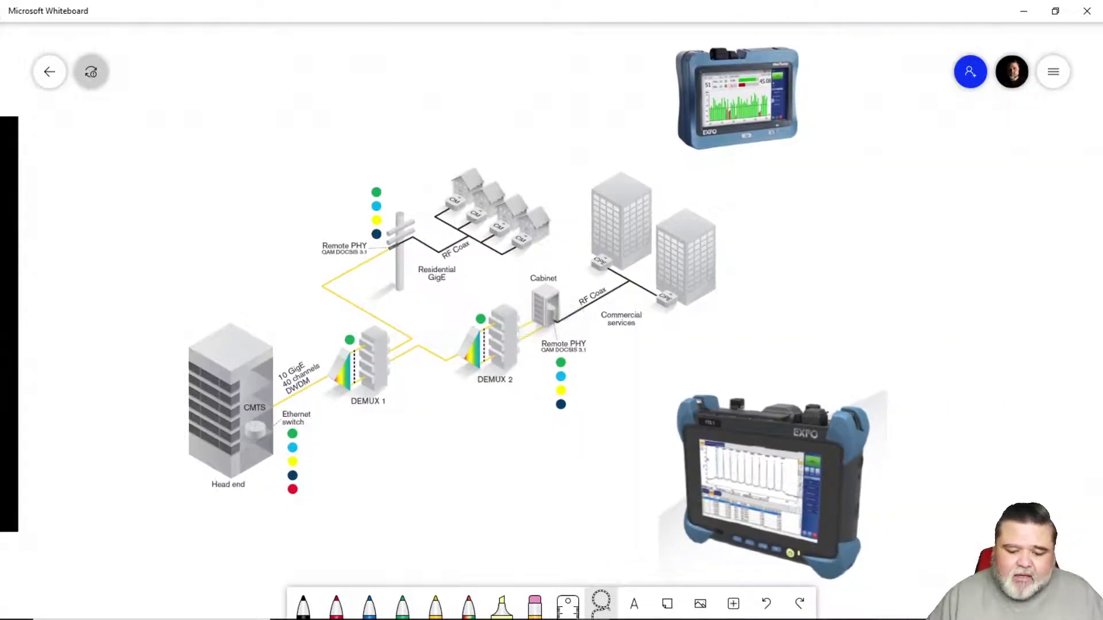
right_click(729, 536)
click(750, 490)
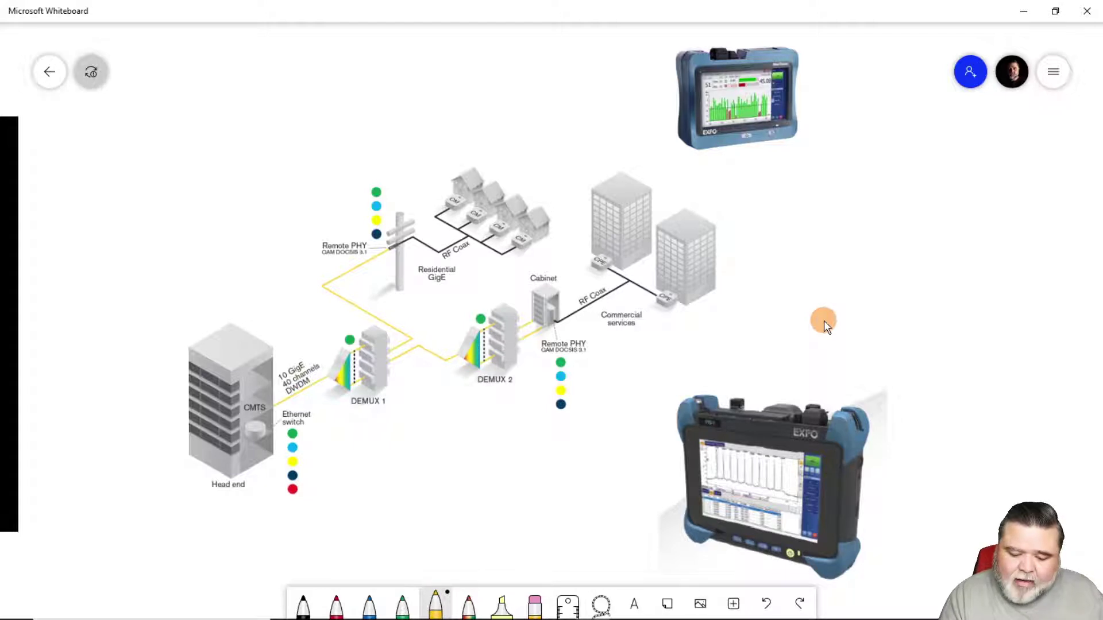
- Draw yellow arrows from the lower EXFO unit to DEMUX 1, the Ethernet switch and both Remote PHYs
mouse_move(677, 487)
mouse_down()
mouse_move(549, 480)
mouse_move(415, 439)
mouse_move(367, 406)
mouse_up()
click(737, 97)
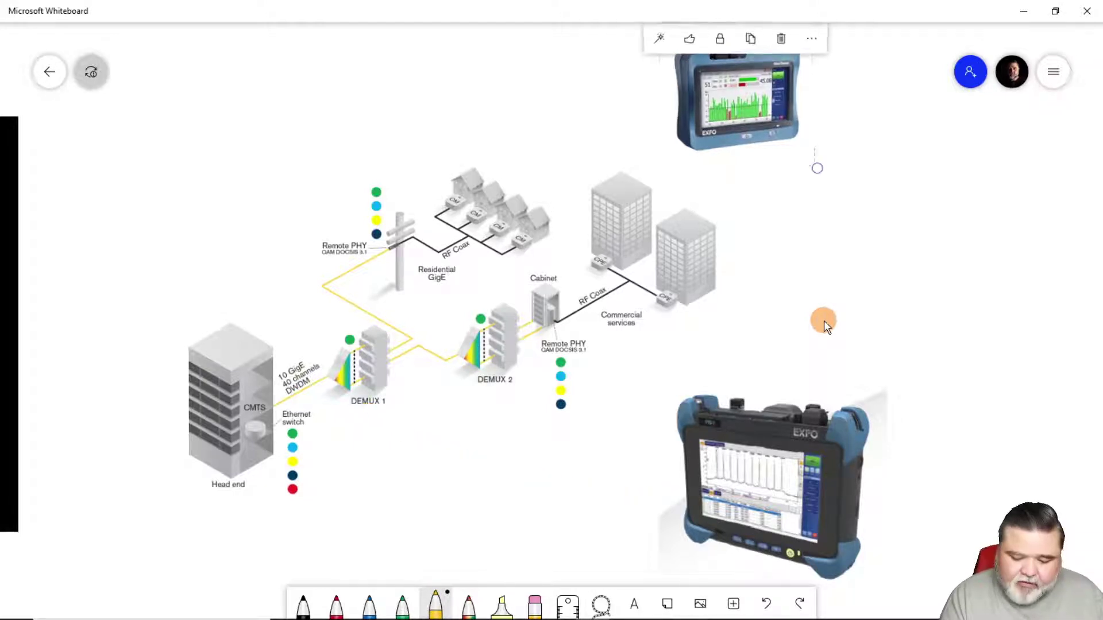
drag(437, 258, 436, 265)
mouse_move(618, 481)
mouse_down()
mouse_move(342, 459)
mouse_move(351, 478)
mouse_up()
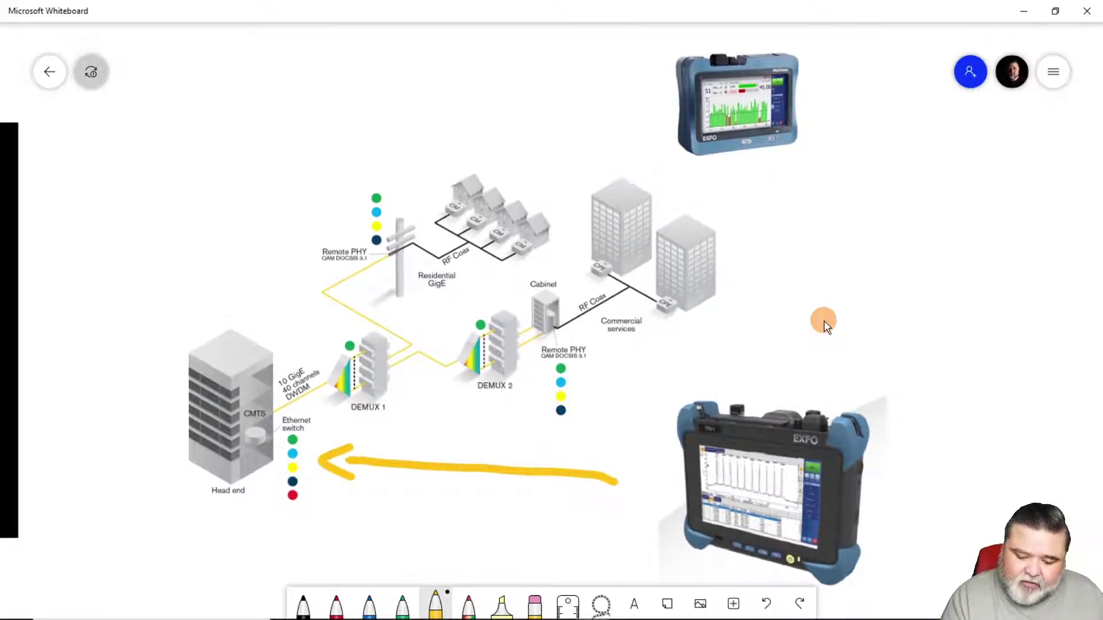
mouse_move(648, 460)
mouse_down()
mouse_move(561, 351)
mouse_move(583, 343)
mouse_up()
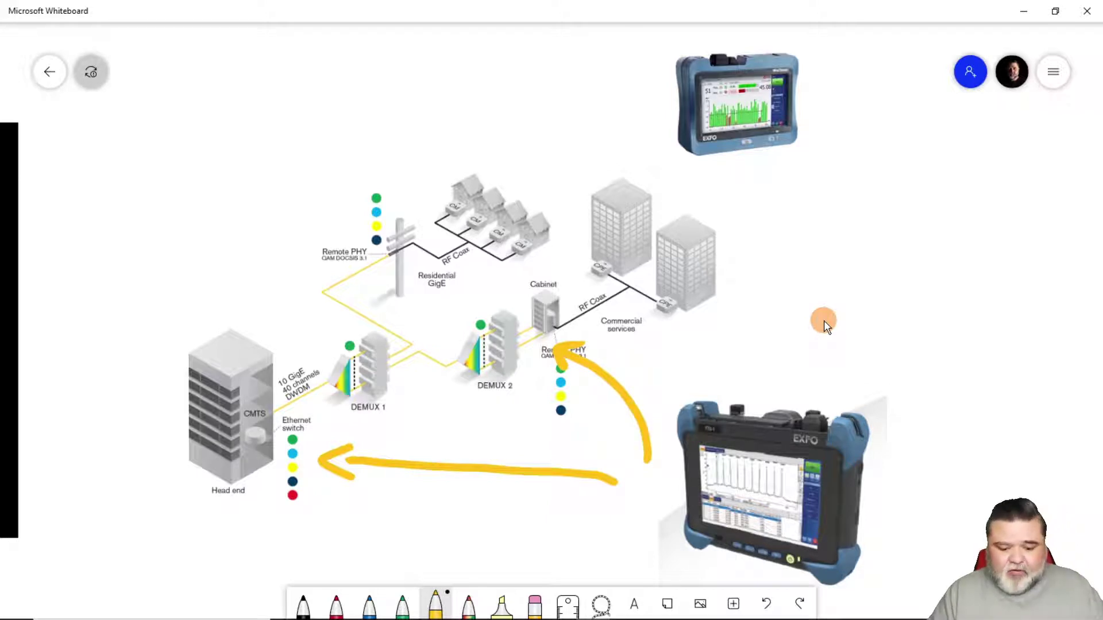
mouse_move(214, 187)
mouse_down()
mouse_move(343, 225)
mouse_move(345, 244)
mouse_up()
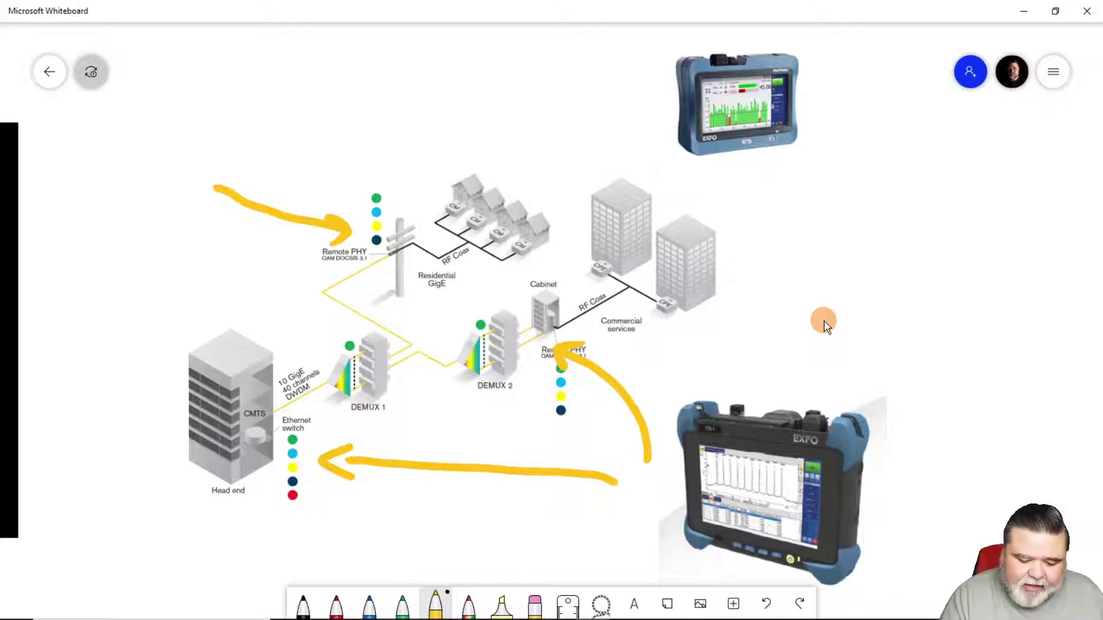
- Switch to green ink and draw arrows from the top EXFO unit to the Cabinet and CPE
click(402, 604)
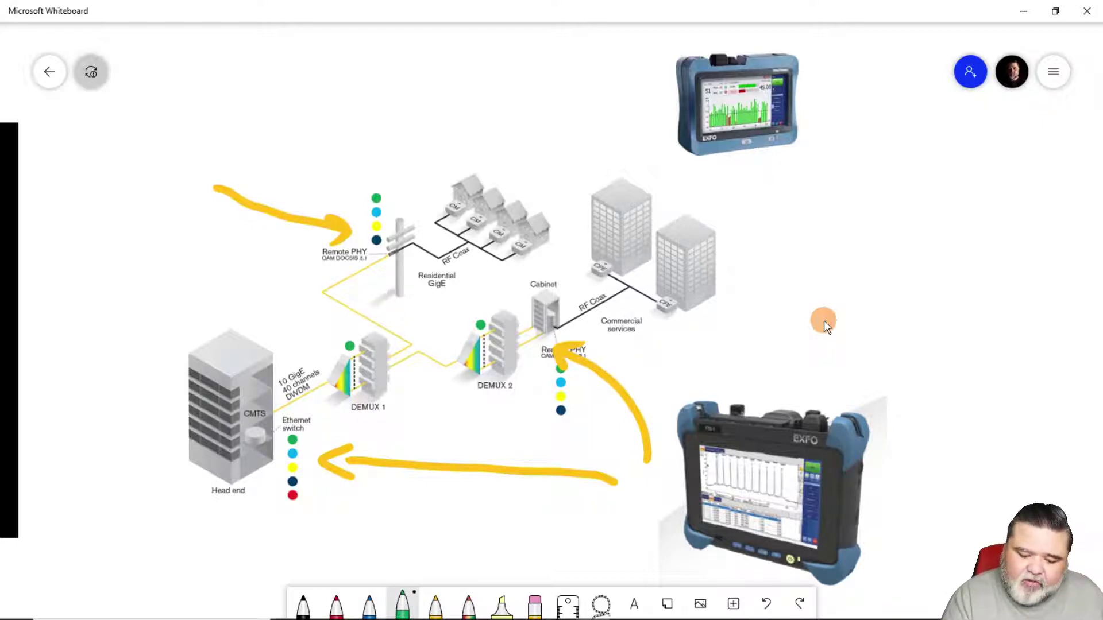
mouse_move(666, 121)
mouse_down()
mouse_move(555, 226)
mouse_move(539, 297)
mouse_move(560, 270)
mouse_up()
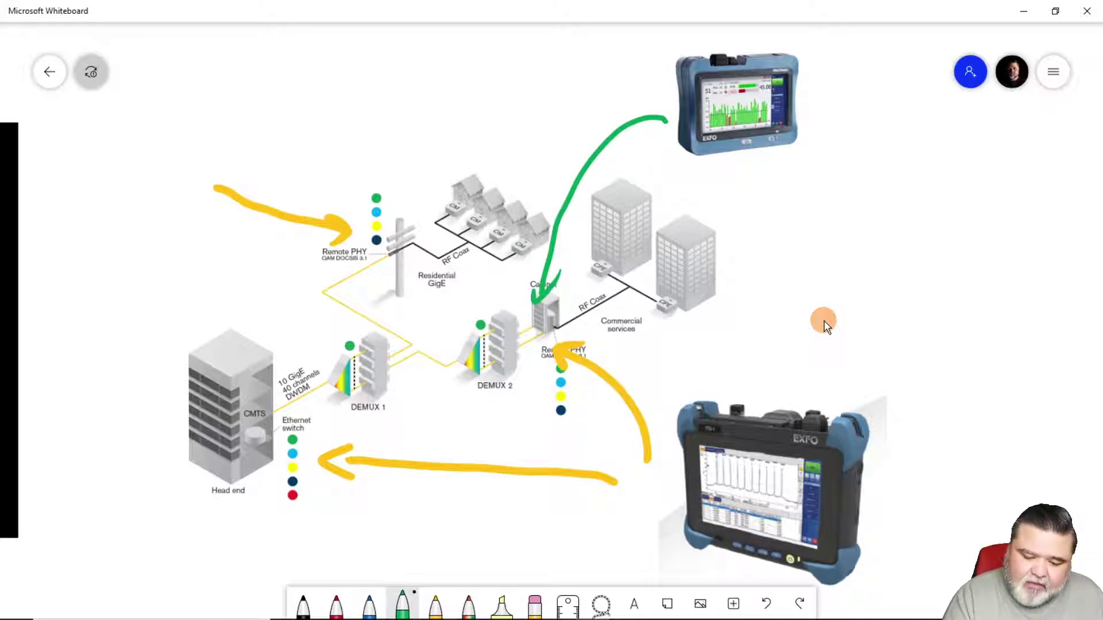
mouse_move(675, 167)
mouse_down()
mouse_move(621, 272)
mouse_move(635, 268)
mouse_up()
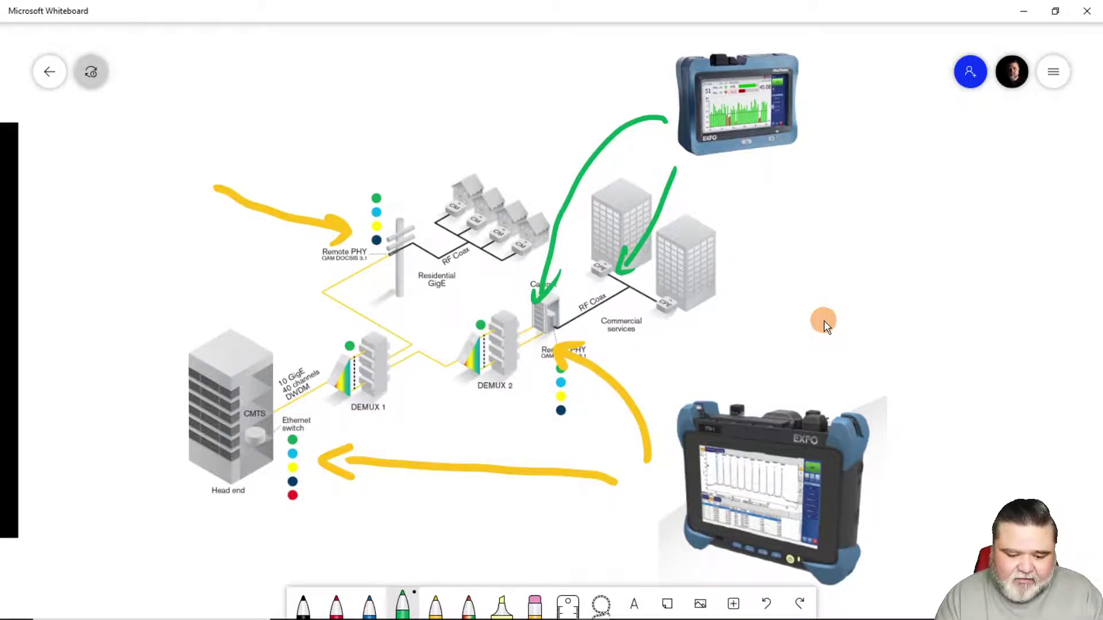
key(ctrl+minus)
key(ctrl+minus)
key(ctrl+minus)
- Scroll down to the Critical Parameters slide and zoom in on it
scroll(823, 324, down, 4)
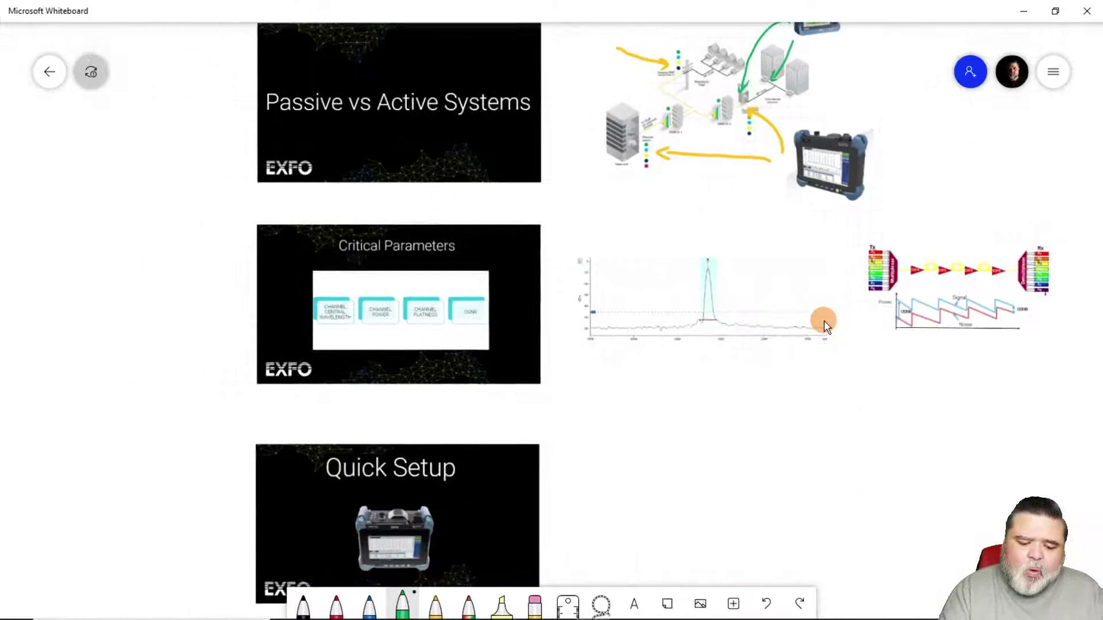
key(ctrl+plus)
key(ctrl+plus)
key(ctrl+plus)
key(ctrl+plus)
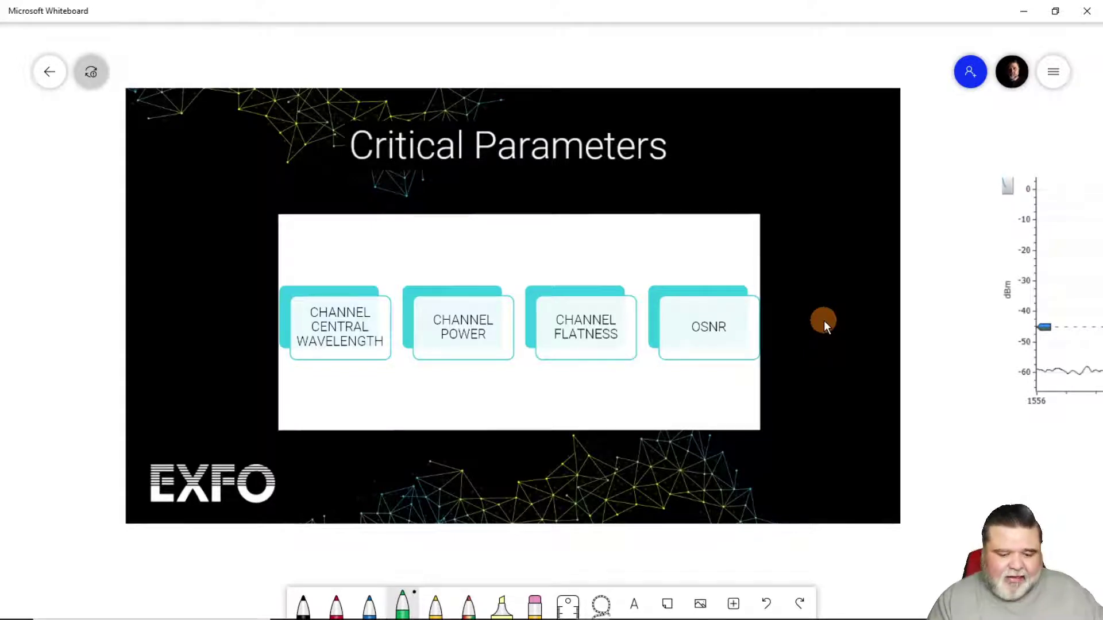
- Bring up the full 1556–1566 nm spectrum graph with its peak near 1561.5 nm
scroll(824, 326, up, 6)
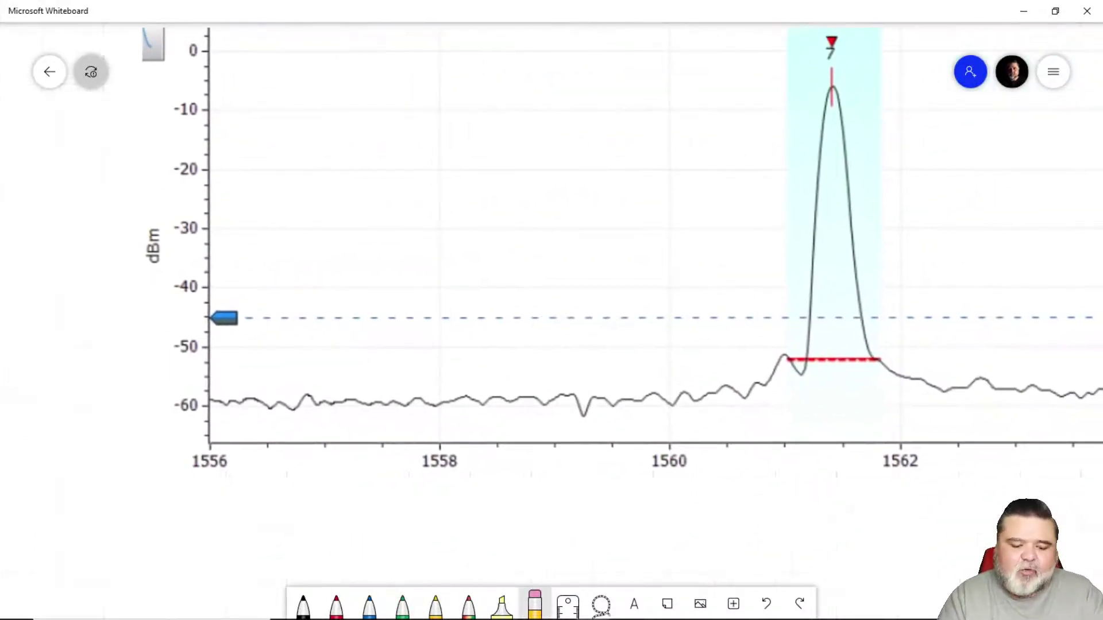
scroll(551, 310, down, 2)
scroll(551, 310, down, 3)
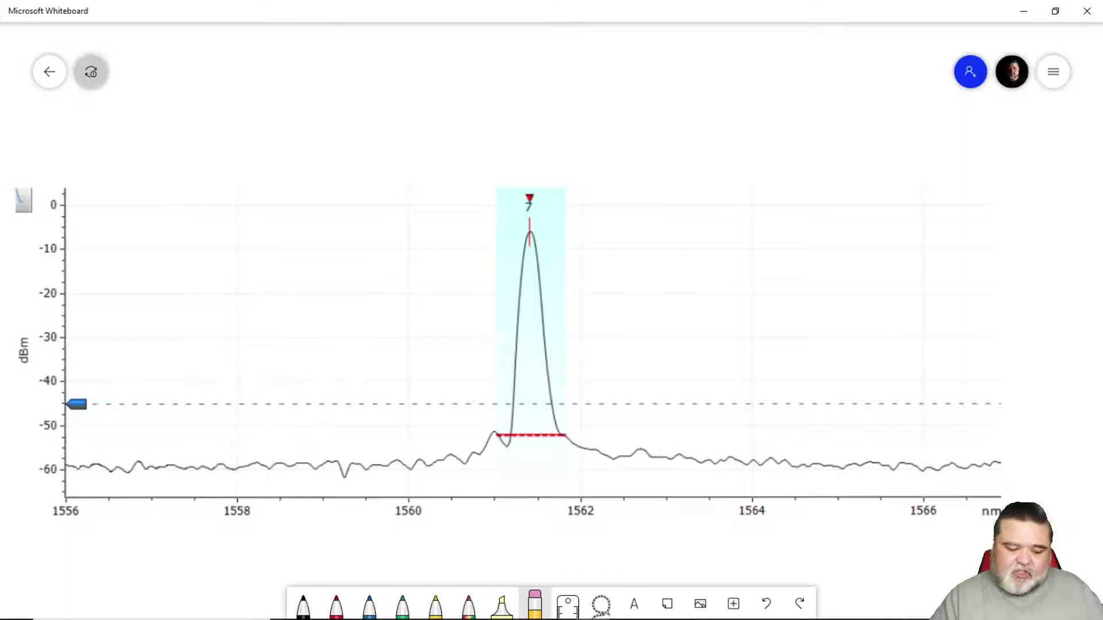
- Switch to red ink and handwrite 'Center Wave' at the top left above the graph
click(336, 604)
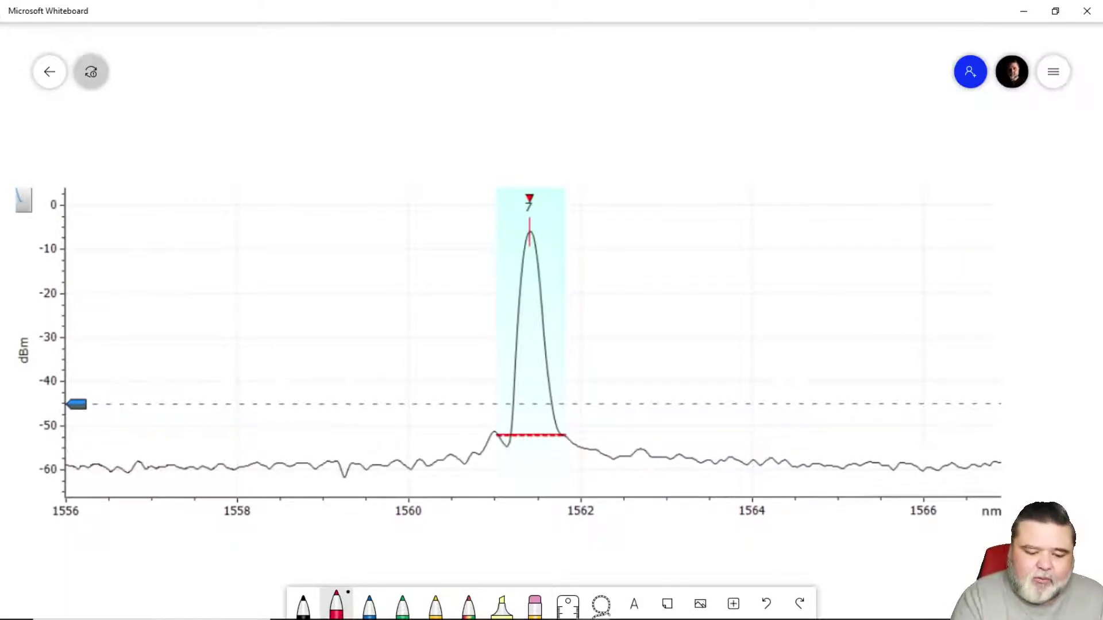
drag(224, 58, 229, 115)
drag(237, 104, 275, 118)
mouse_move(285, 61)
mouse_down()
mouse_move(274, 118)
mouse_move(313, 87)
mouse_up()
mouse_move(310, 104)
mouse_down()
mouse_move(333, 115)
mouse_move(363, 91)
mouse_move(441, 115)
mouse_move(468, 86)
mouse_move(506, 118)
mouse_move(532, 91)
mouse_up()
drag(537, 106, 568, 103)
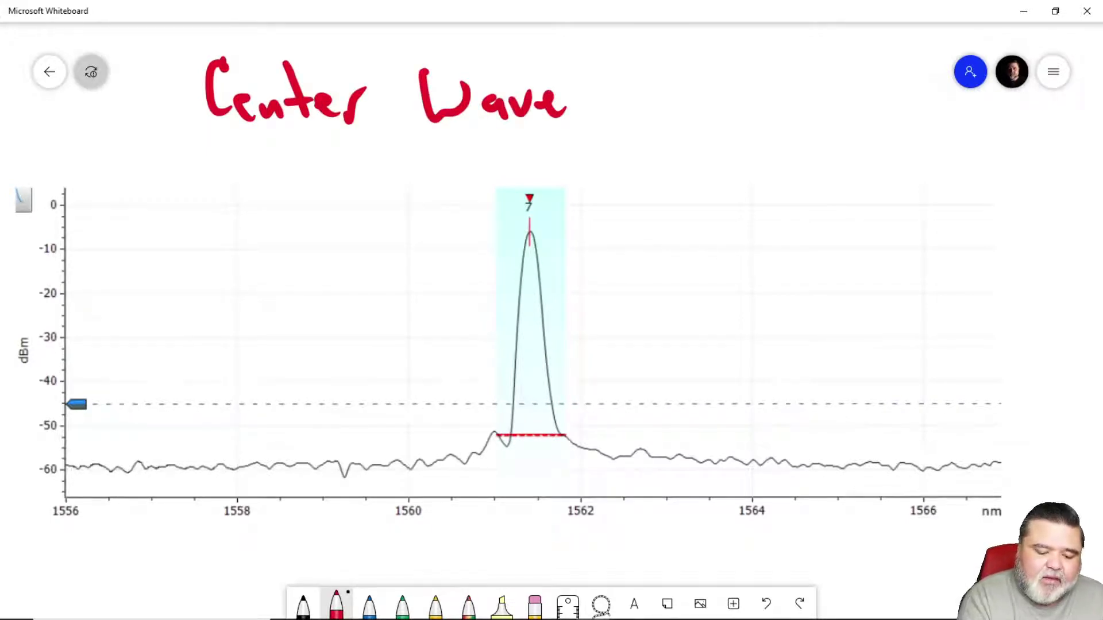
- Handwrite 'Channel Power' in red below 'Center Wave'
mouse_move(184, 148)
mouse_down()
mouse_move(174, 165)
mouse_move(201, 185)
mouse_move(276, 178)
mouse_move(290, 191)
mouse_up()
drag(277, 189, 294, 196)
drag(304, 156, 312, 201)
mouse_move(359, 135)
mouse_down()
mouse_move(363, 190)
mouse_move(352, 168)
mouse_up()
drag(396, 167, 449, 174)
drag(457, 173, 479, 172)
drag(478, 179, 493, 154)
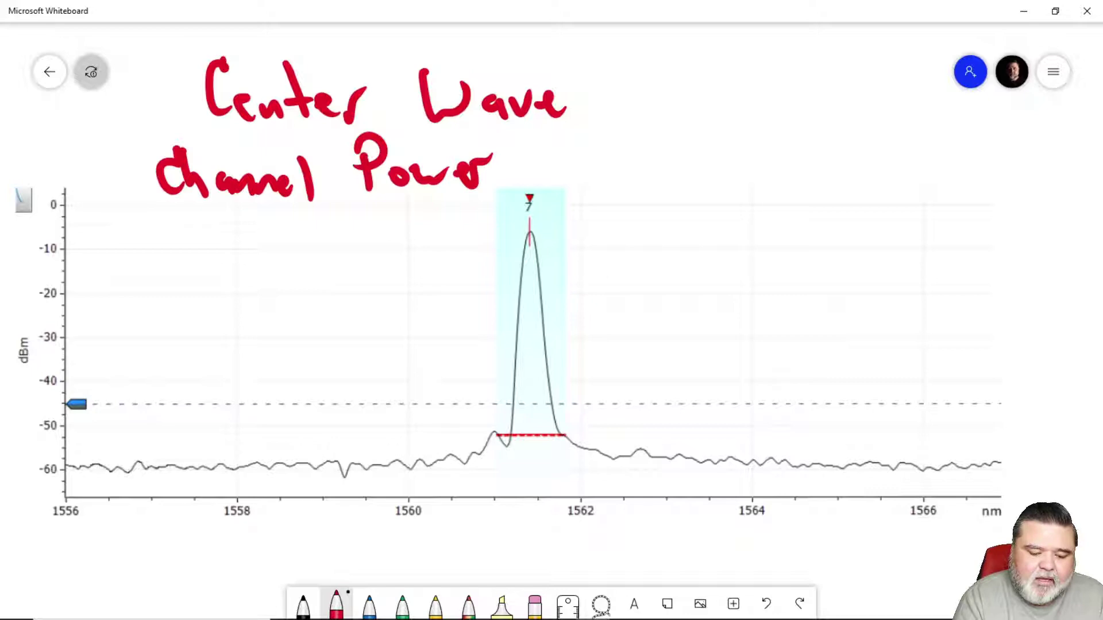
- Handwrite 'Flatness' and 'OSNR' in red beneath 'Channel Power'
mouse_move(180, 216)
mouse_down()
mouse_move(201, 213)
mouse_move(187, 254)
mouse_move(208, 237)
mouse_up()
drag(228, 214, 230, 254)
drag(253, 234, 266, 258)
drag(277, 216, 279, 259)
mouse_move(266, 232)
mouse_down()
mouse_move(289, 255)
mouse_move(346, 257)
mouse_up()
mouse_move(375, 228)
mouse_down()
mouse_move(341, 258)
mouse_move(377, 264)
mouse_up()
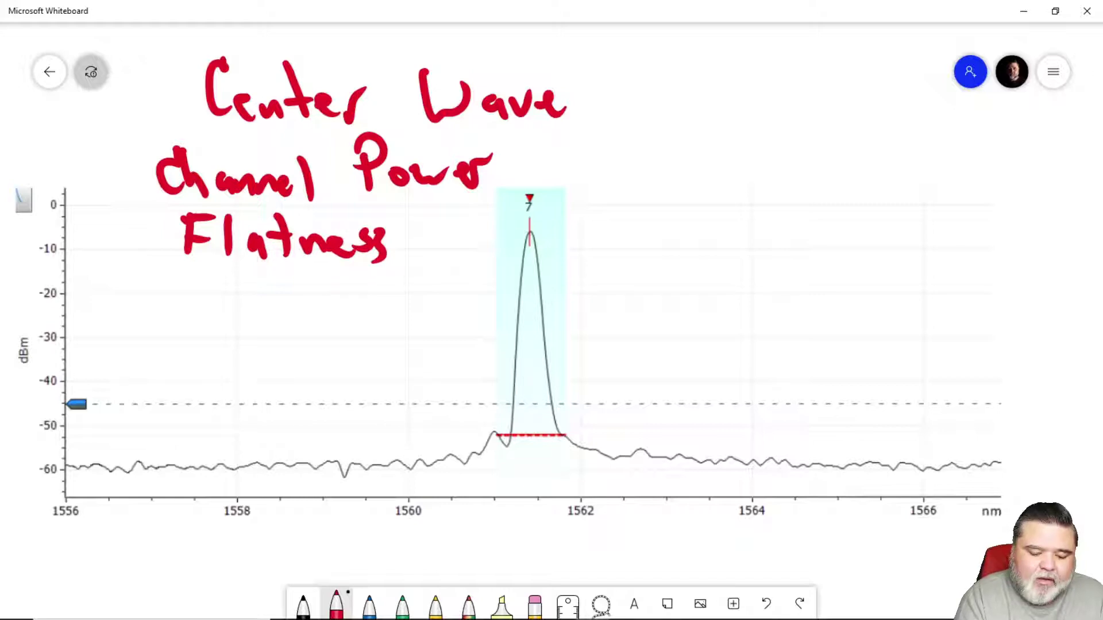
drag(196, 270, 196, 271)
mouse_move(236, 275)
mouse_down()
mouse_move(217, 299)
mouse_move(305, 313)
mouse_up()
drag(304, 277, 338, 316)
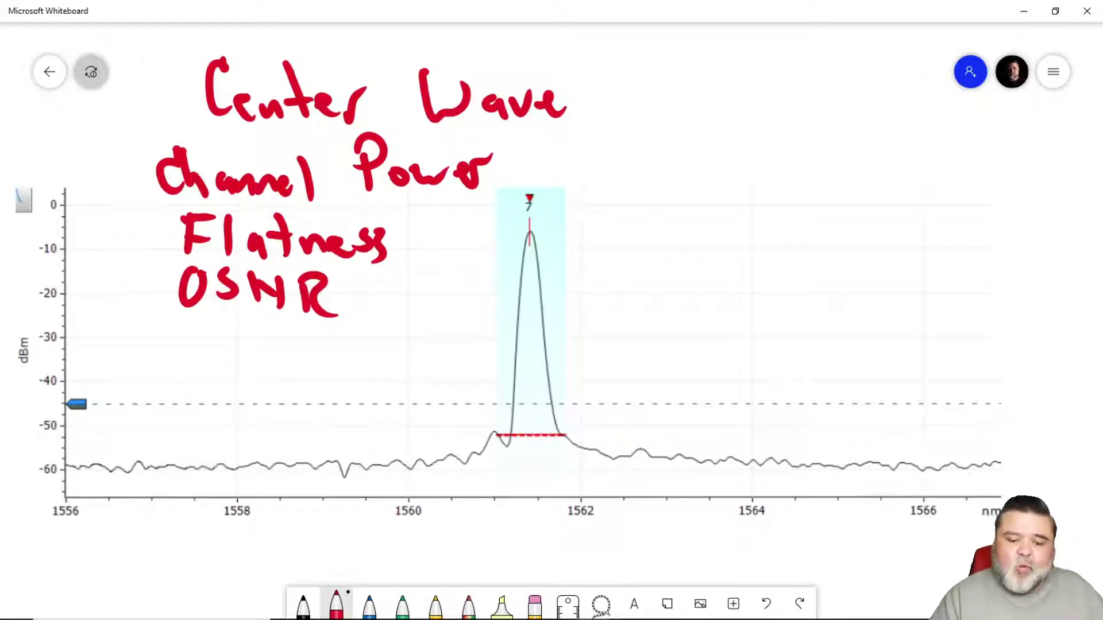
click(369, 604)
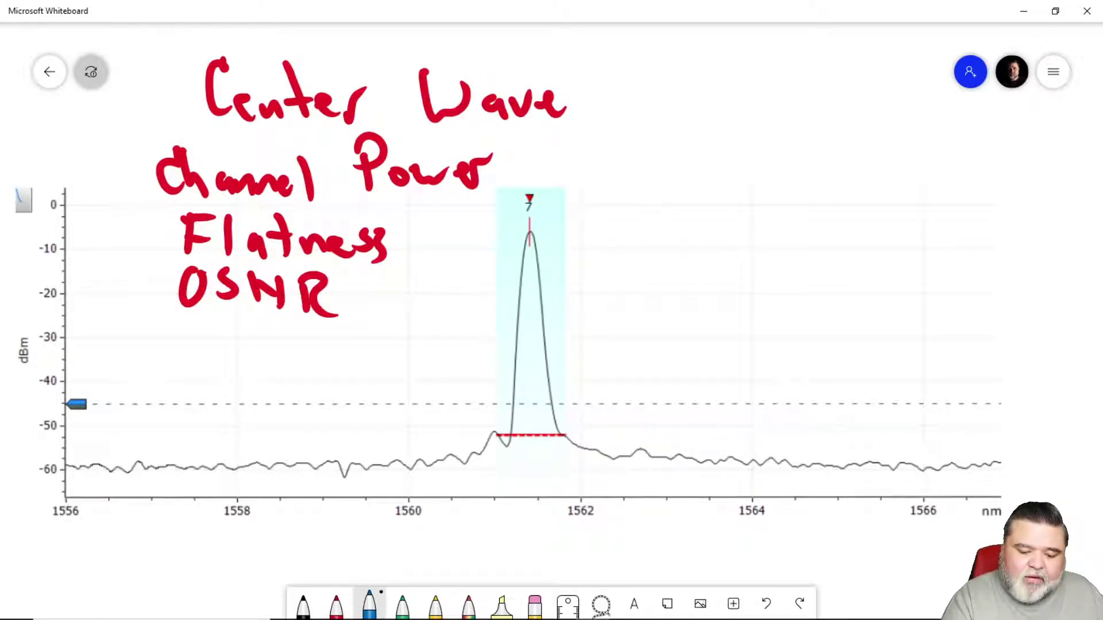
drag(529, 209, 527, 271)
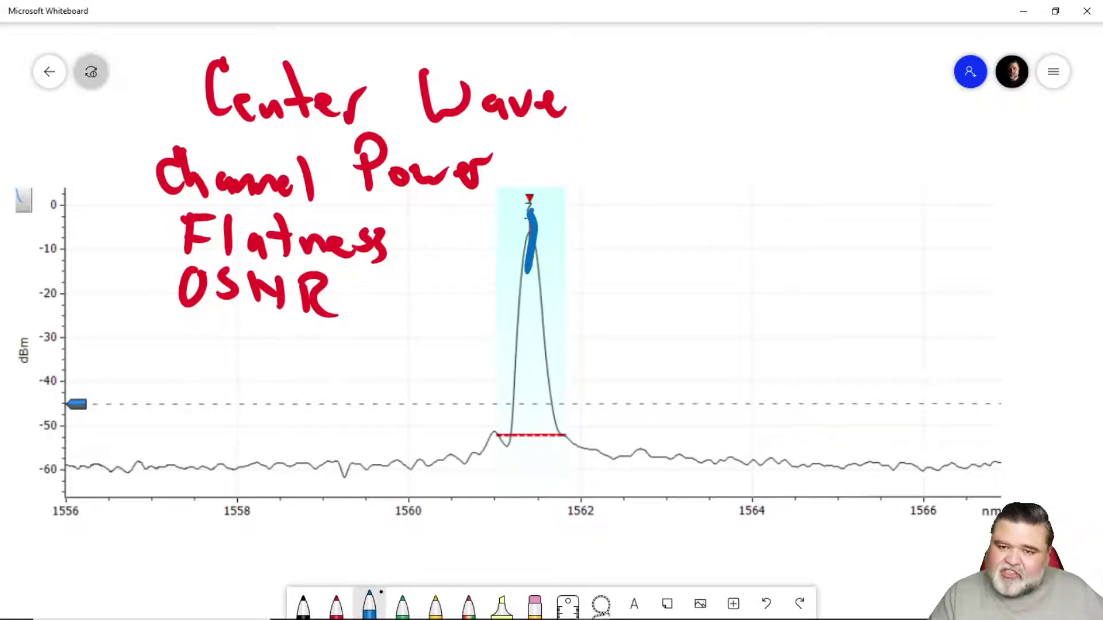
key(ctrl+z)
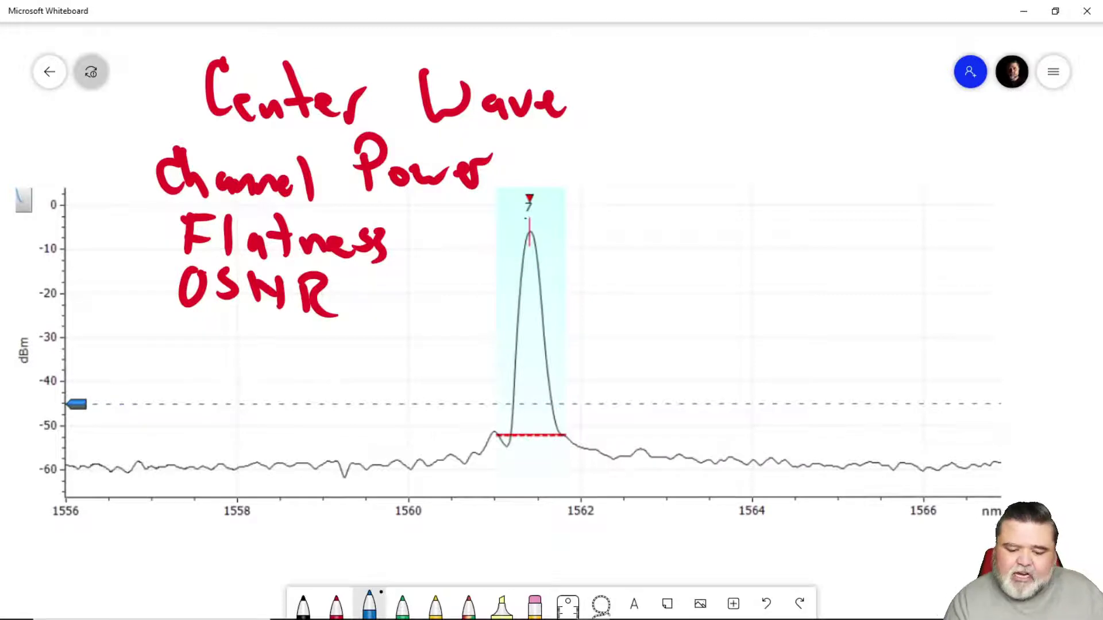
drag(458, 234, 580, 236)
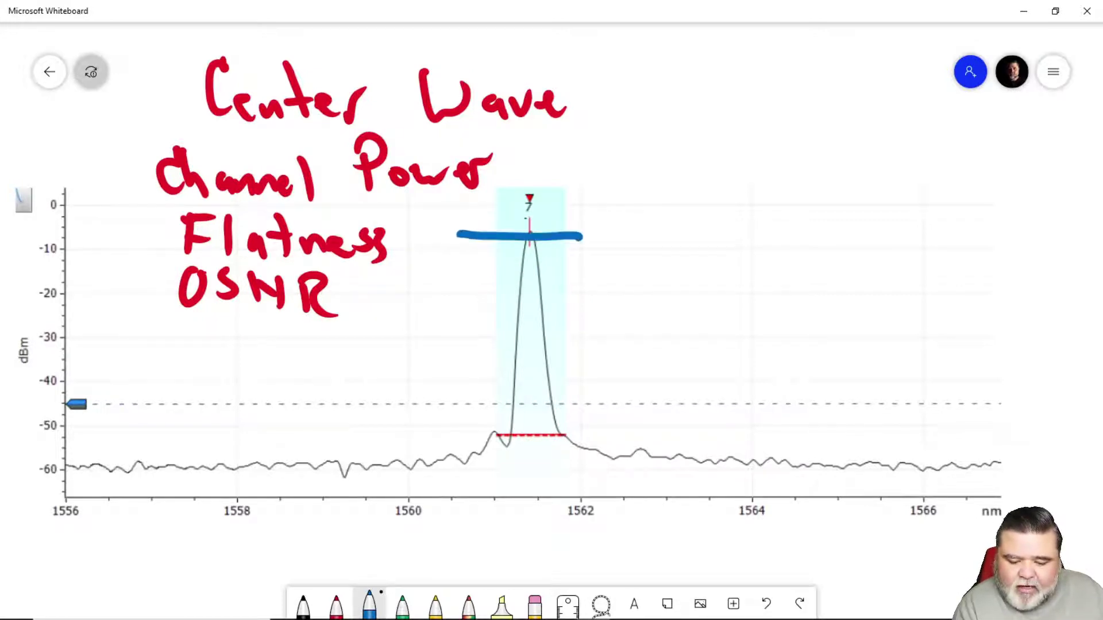
drag(118, 246, 33, 248)
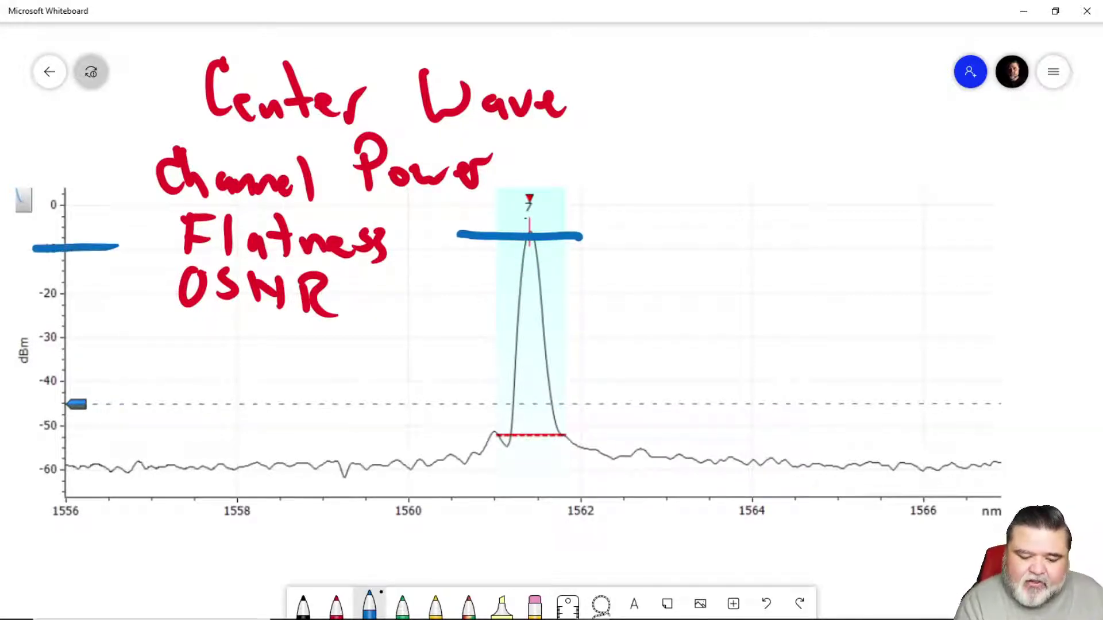
mouse_move(607, 354)
mouse_down()
mouse_move(657, 340)
mouse_move(689, 360)
mouse_up()
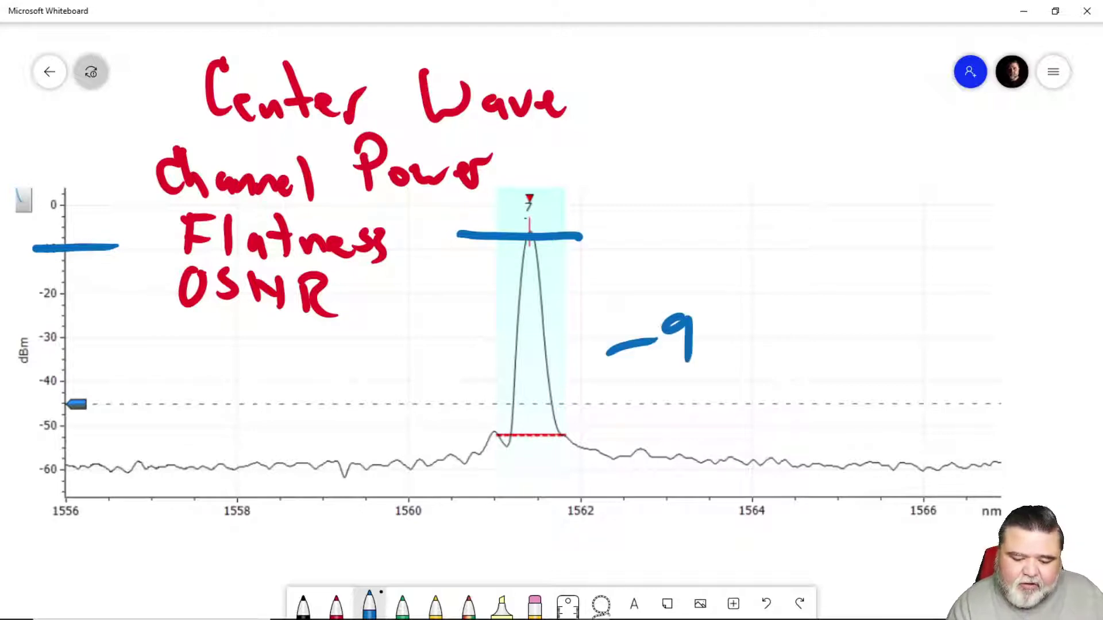
mouse_move(736, 323)
mouse_down()
mouse_move(760, 320)
mouse_move(768, 335)
mouse_move(784, 324)
mouse_move(802, 342)
mouse_up()
key(ctrl+z)
key(ctrl+z)
key(ctrl+z)
key(ctrl+z)
key(ctrl+z)
key(ctrl+z)
key(ctrl+z)
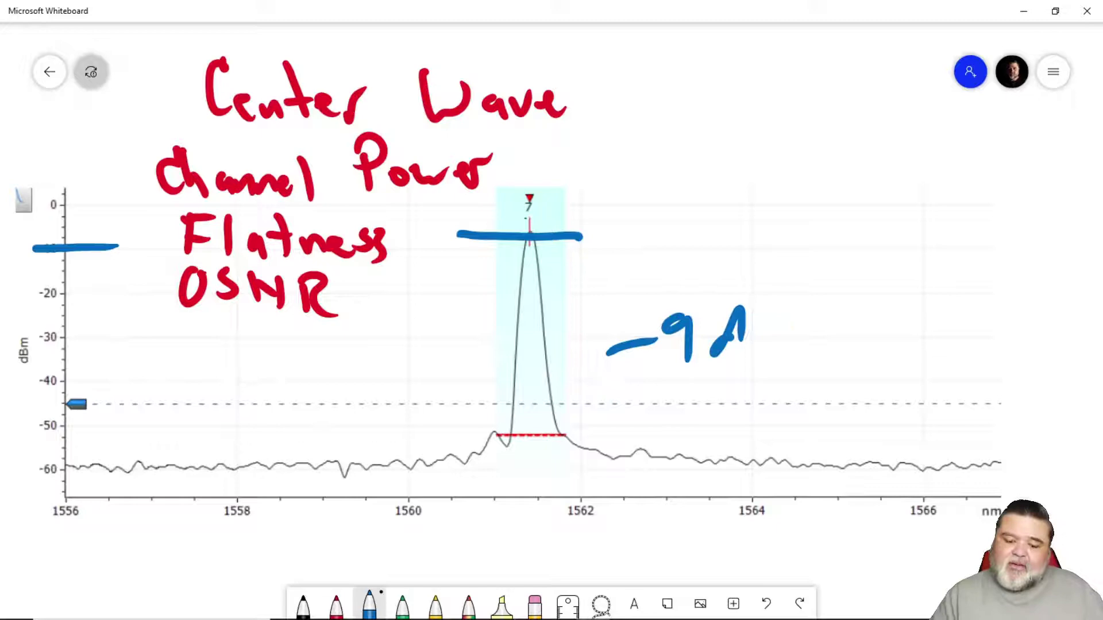
key(ctrl+z)
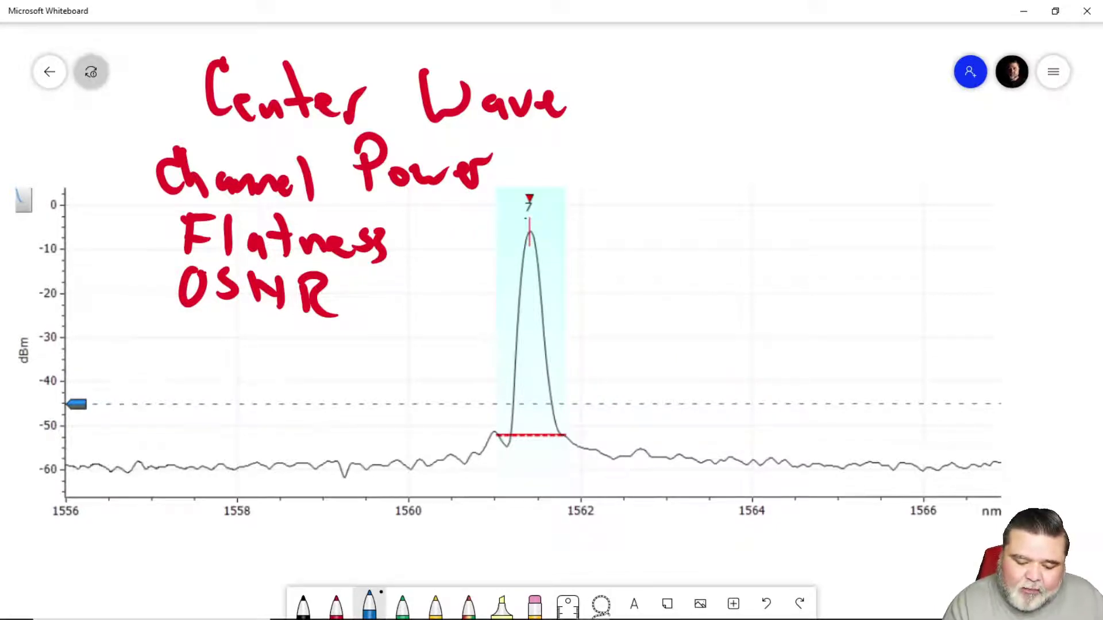
mouse_move(567, 442)
mouse_down()
mouse_move(608, 233)
mouse_move(619, 407)
mouse_move(662, 456)
mouse_move(696, 407)
mouse_move(728, 234)
mouse_move(718, 445)
mouse_move(777, 425)
mouse_move(788, 335)
mouse_move(820, 294)
mouse_move(803, 410)
mouse_move(831, 476)
mouse_move(869, 432)
mouse_move(885, 202)
mouse_move(931, 174)
mouse_move(925, 468)
mouse_up()
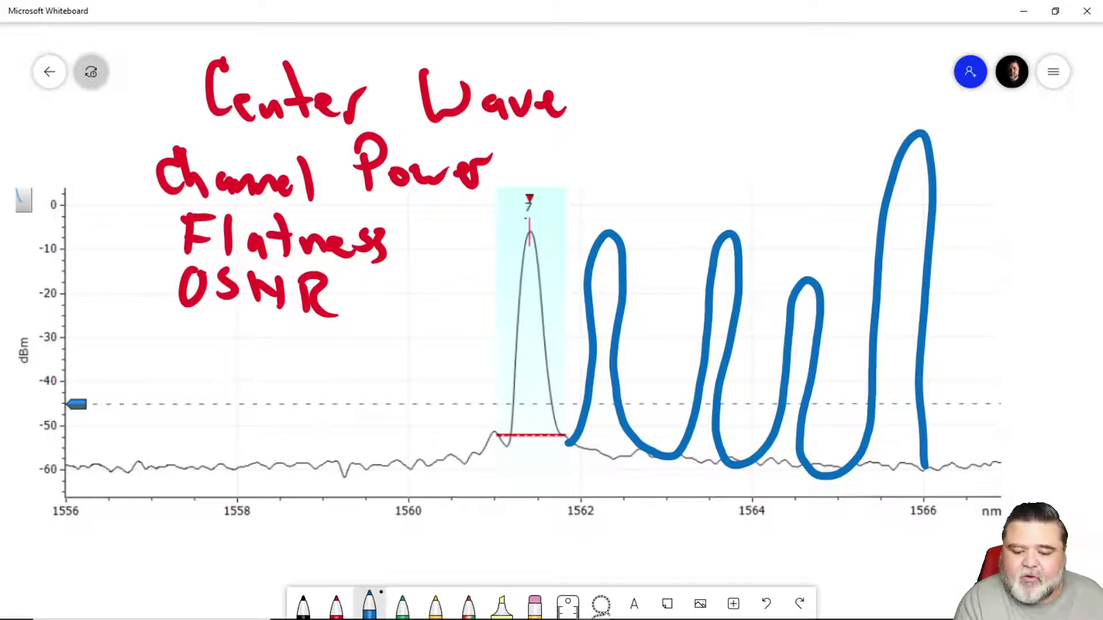
drag(437, 236, 994, 217)
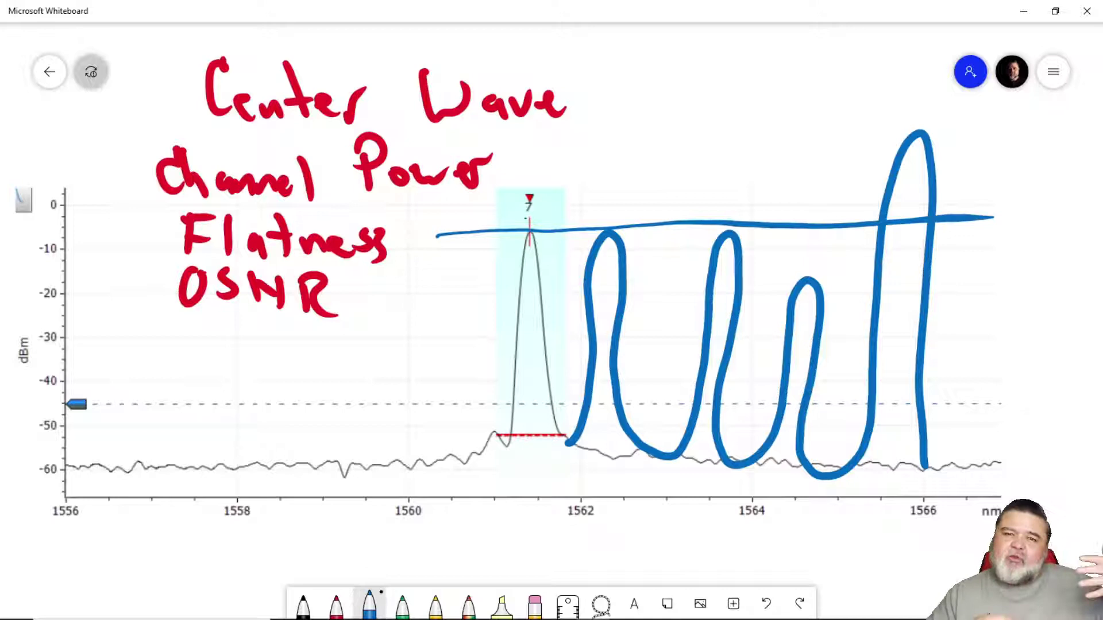
key(ctrl+z)
key(ctrl+z)
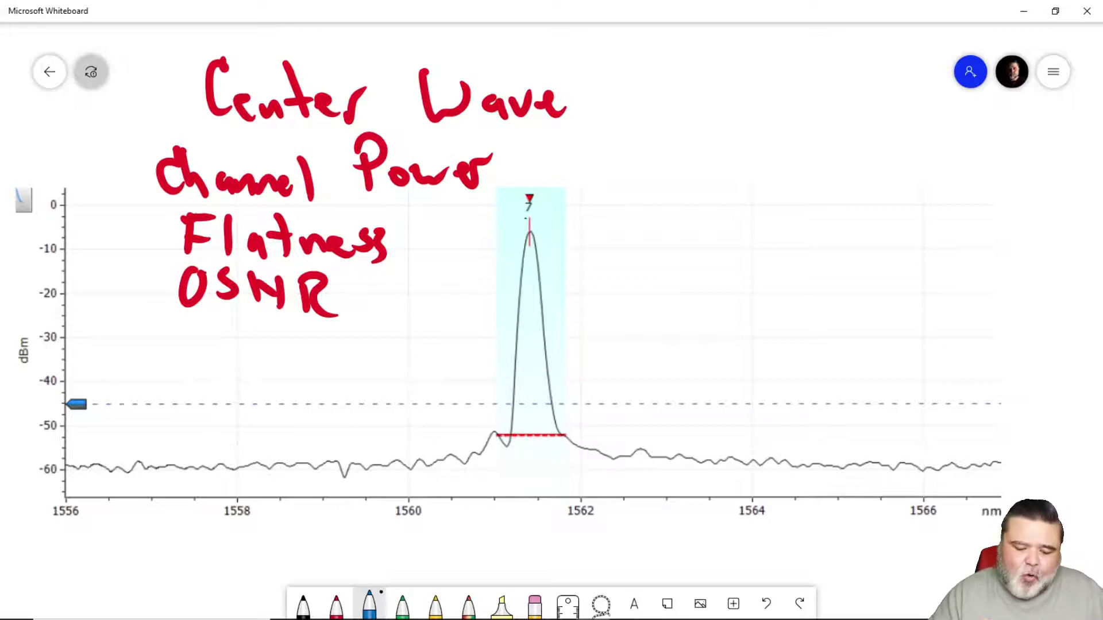
mouse_move(631, 375)
mouse_down()
mouse_move(574, 420)
mouse_move(598, 437)
mouse_up()
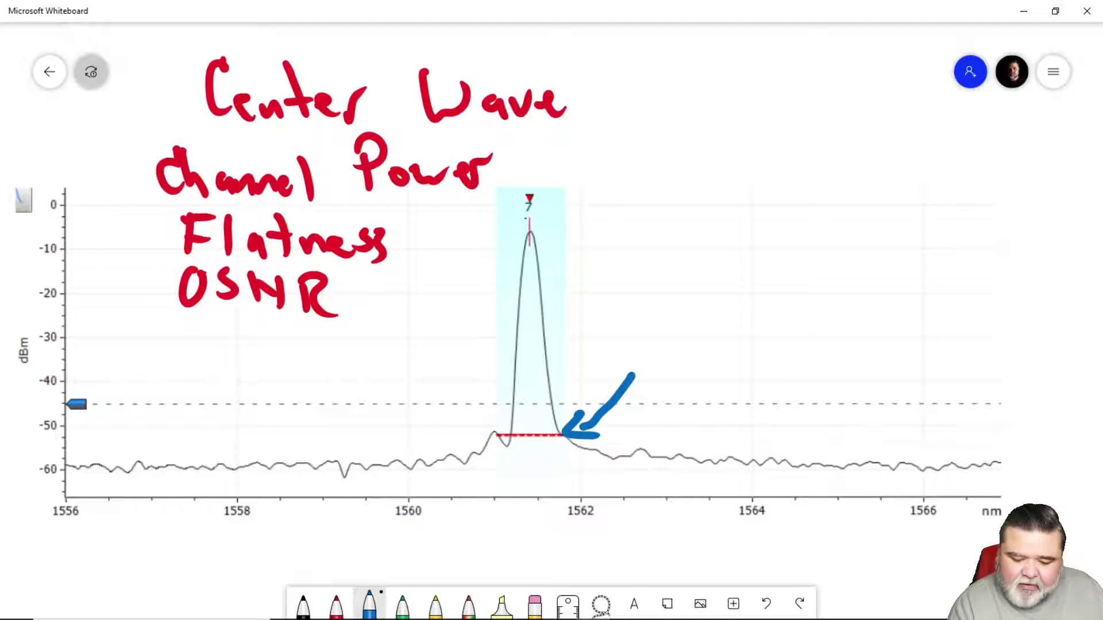
mouse_move(516, 235)
mouse_down()
mouse_move(561, 229)
mouse_move(534, 296)
mouse_move(536, 439)
mouse_up()
drag(527, 402, 547, 403)
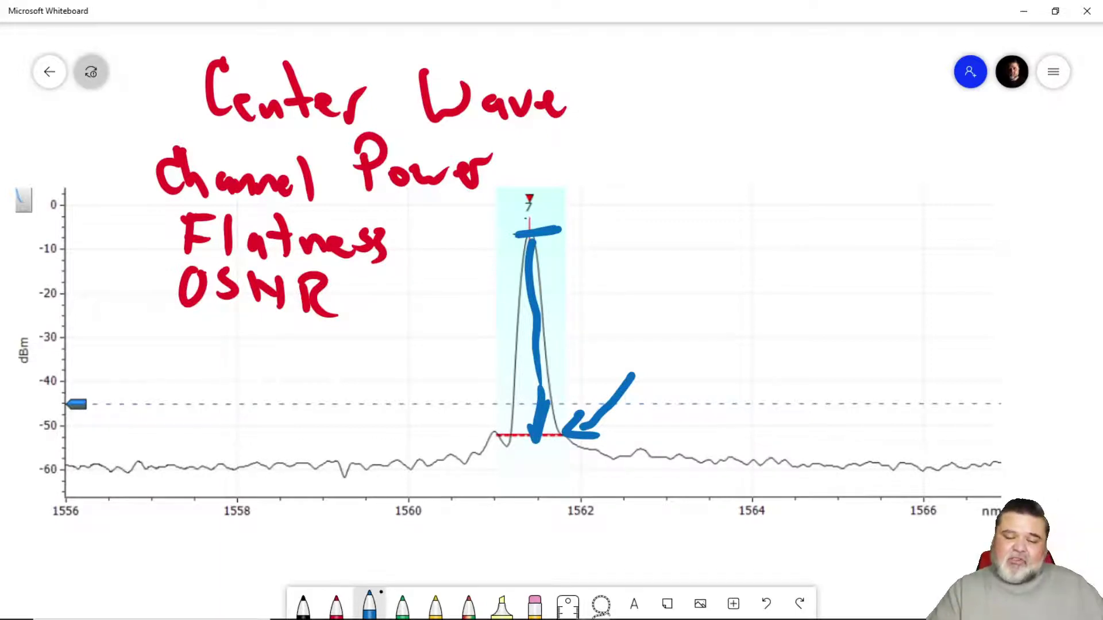
key(ctrl+z)
key(ctrl+z)
key(ctrl+z)
key(ctrl+z)
key(ctrl+z)
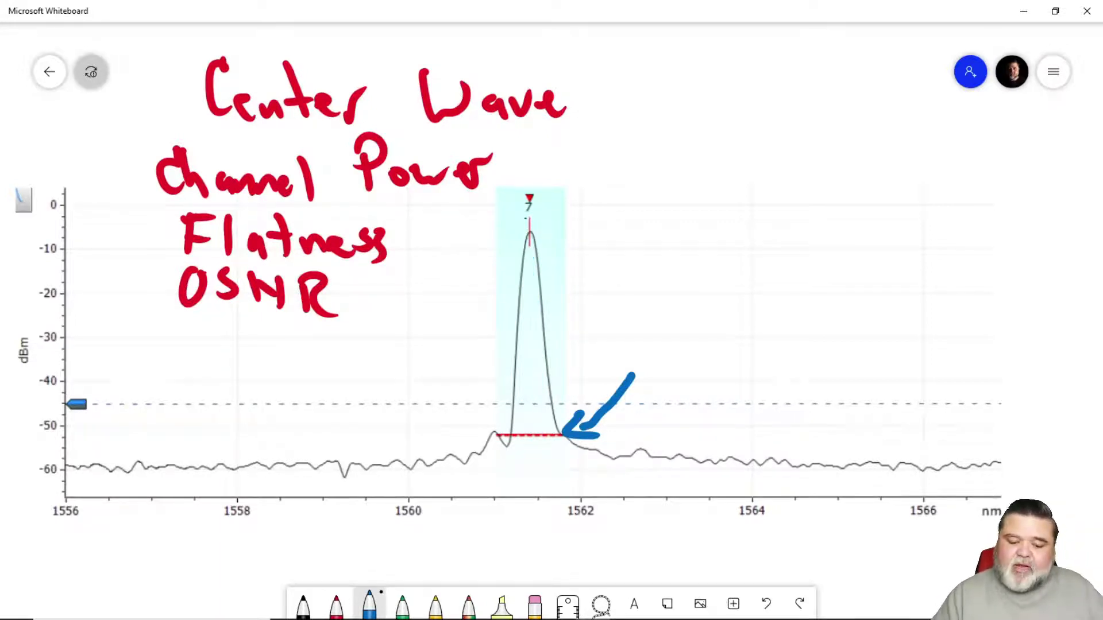
key(ctrl+z)
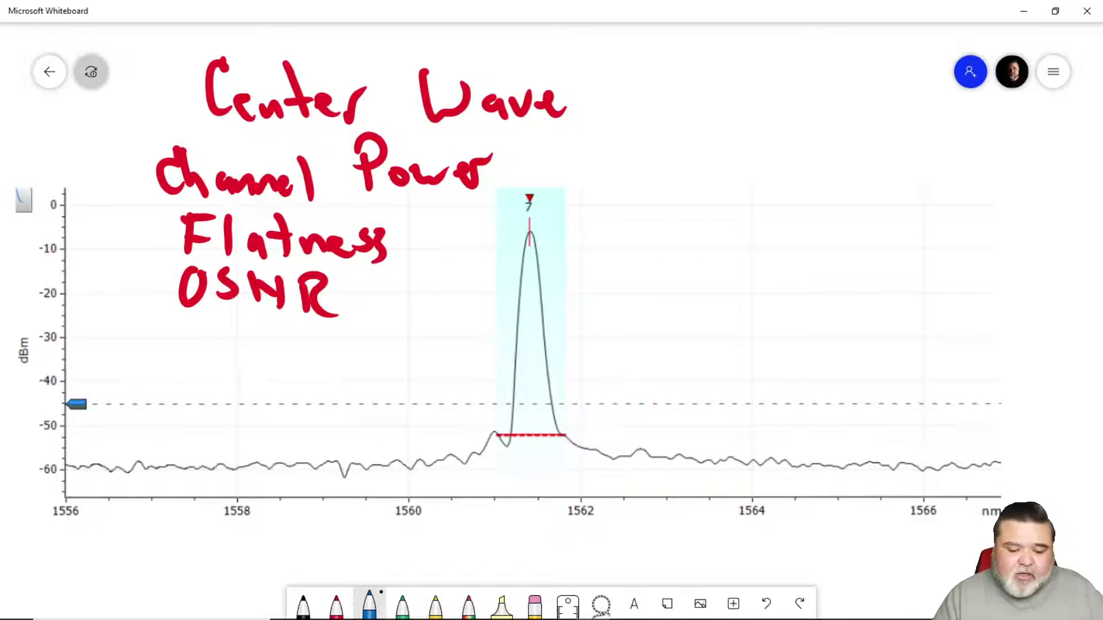
- Zoom in on the EDFA signal-and-noise diagram and circle the receiver-end OSNR label in blue
scroll(552, 311, down, 5)
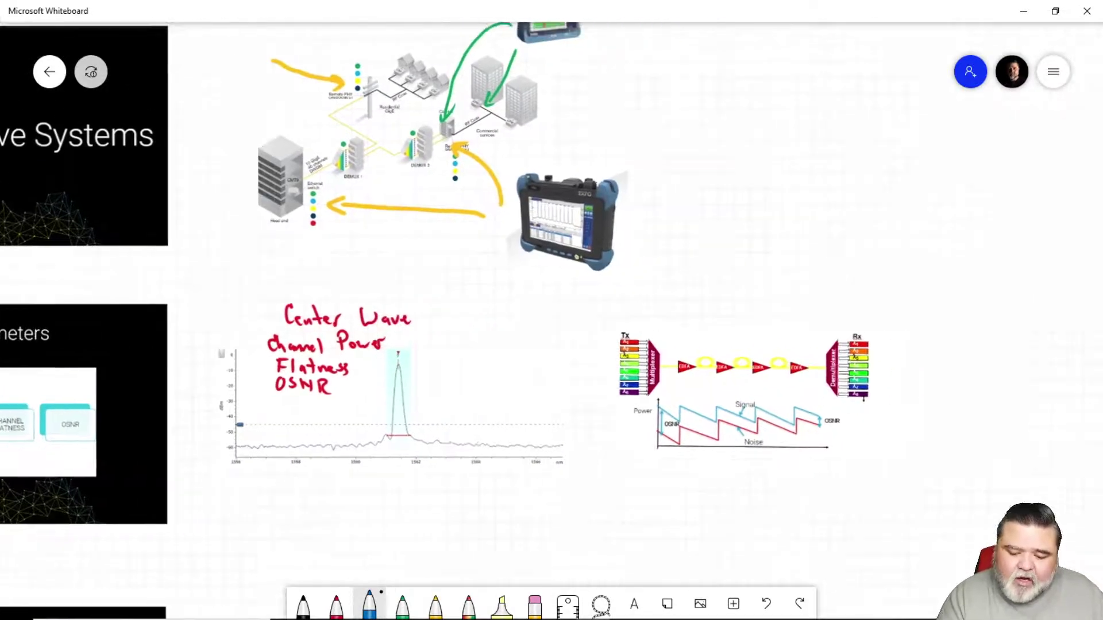
scroll(551, 311, right, 5)
scroll(453, 371, up, 5)
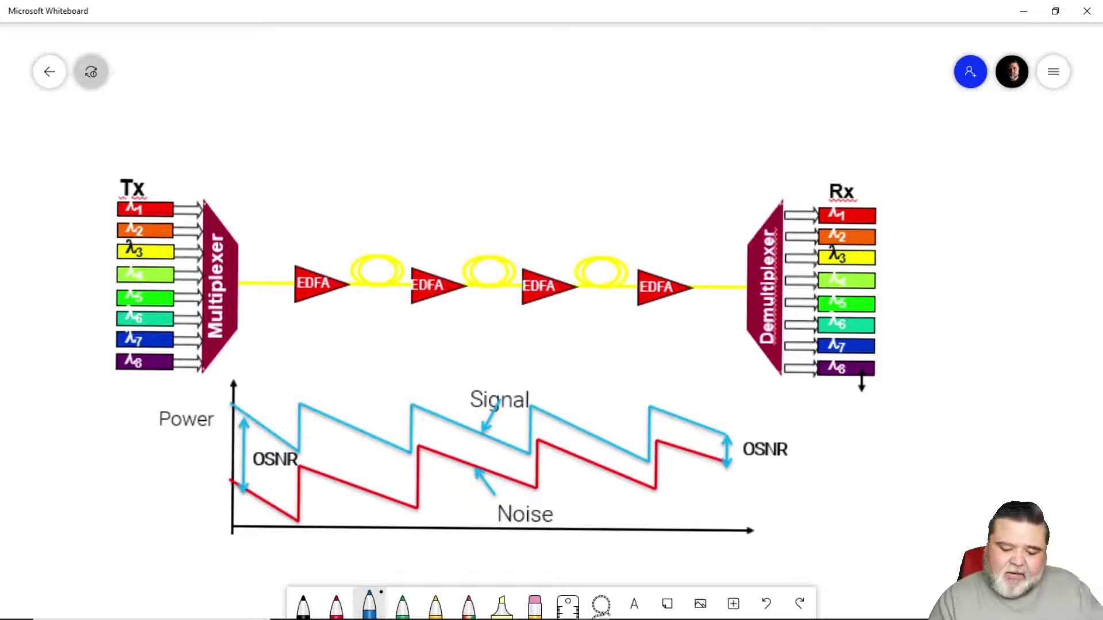
mouse_move(741, 411)
mouse_down()
mouse_move(696, 416)
mouse_move(732, 406)
mouse_up()
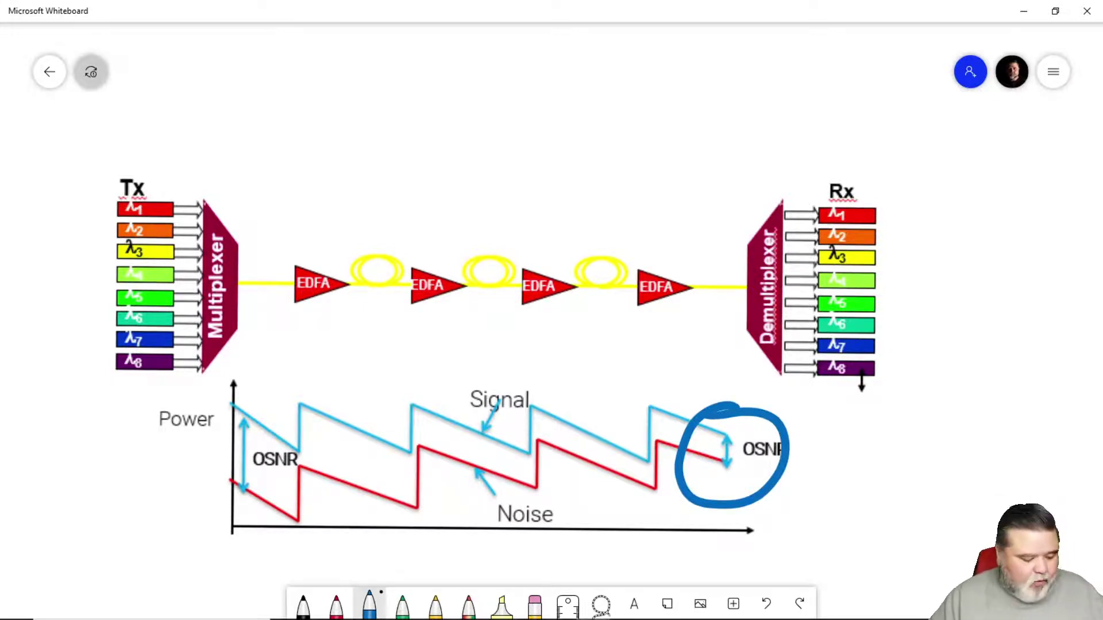
scroll(551, 310, down, 5)
- Scroll the canvas to the EXFO Quick Setup slide and enlarge it to fill the board
scroll(551, 310, left, 10)
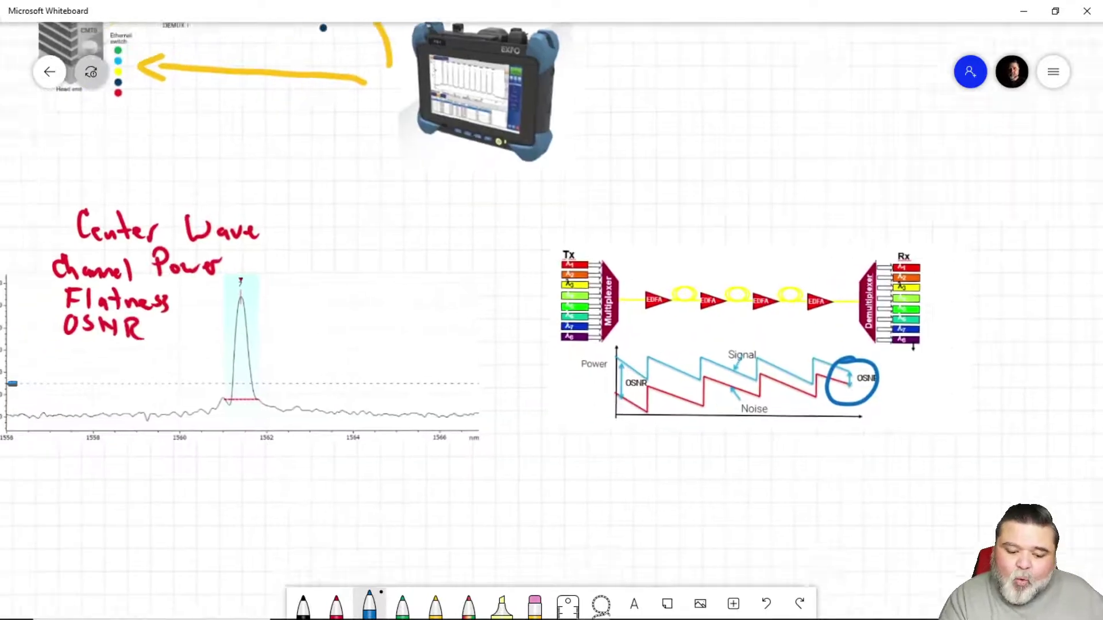
scroll(552, 310, down, 5)
scroll(551, 311, left, 8)
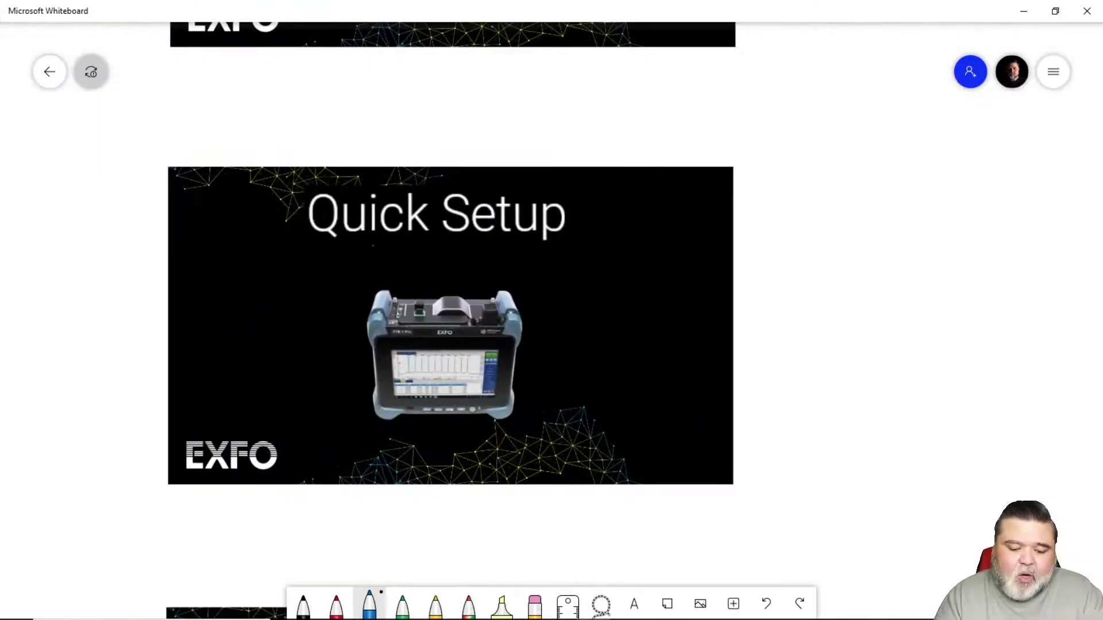
scroll(552, 311, up, 5)
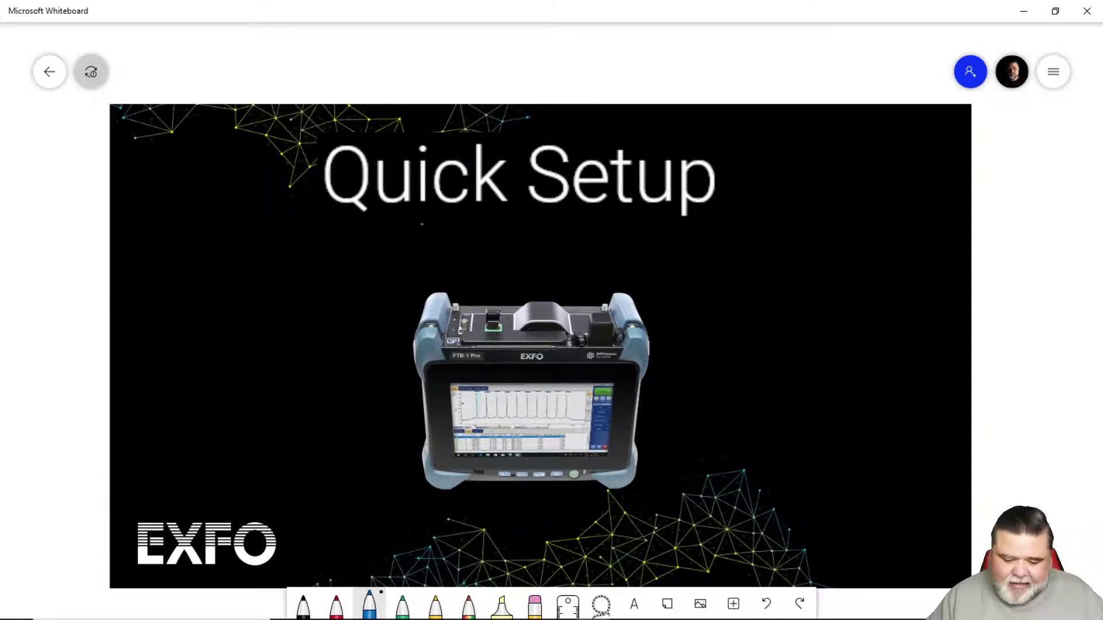
mouse_move(574, 617)
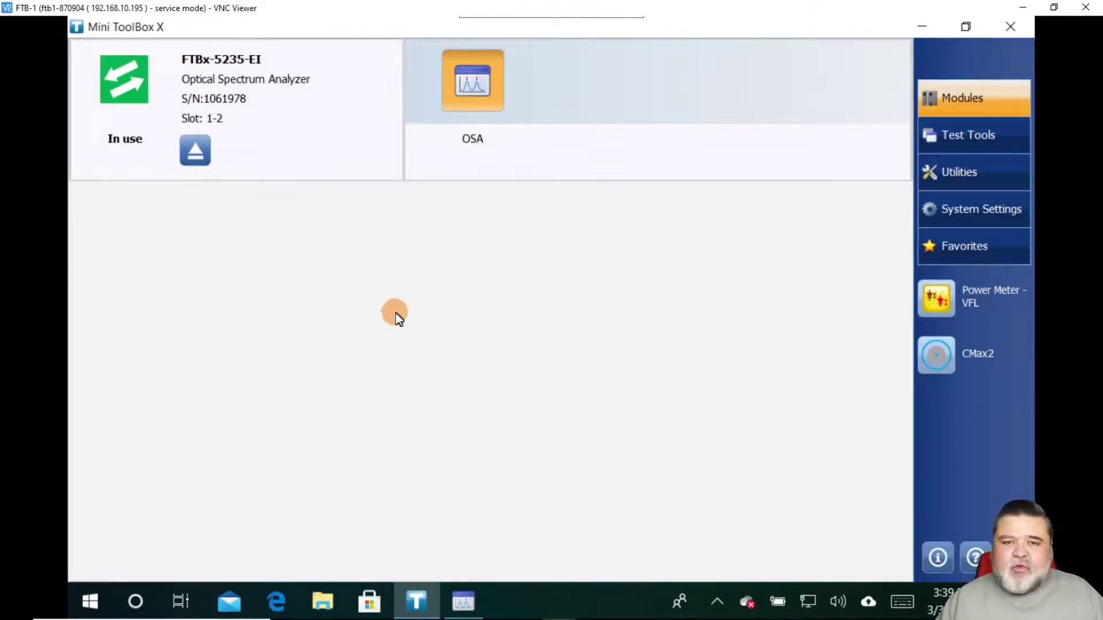
- Launch the OSA application for the FTBx-5235-EI module
click(469, 598)
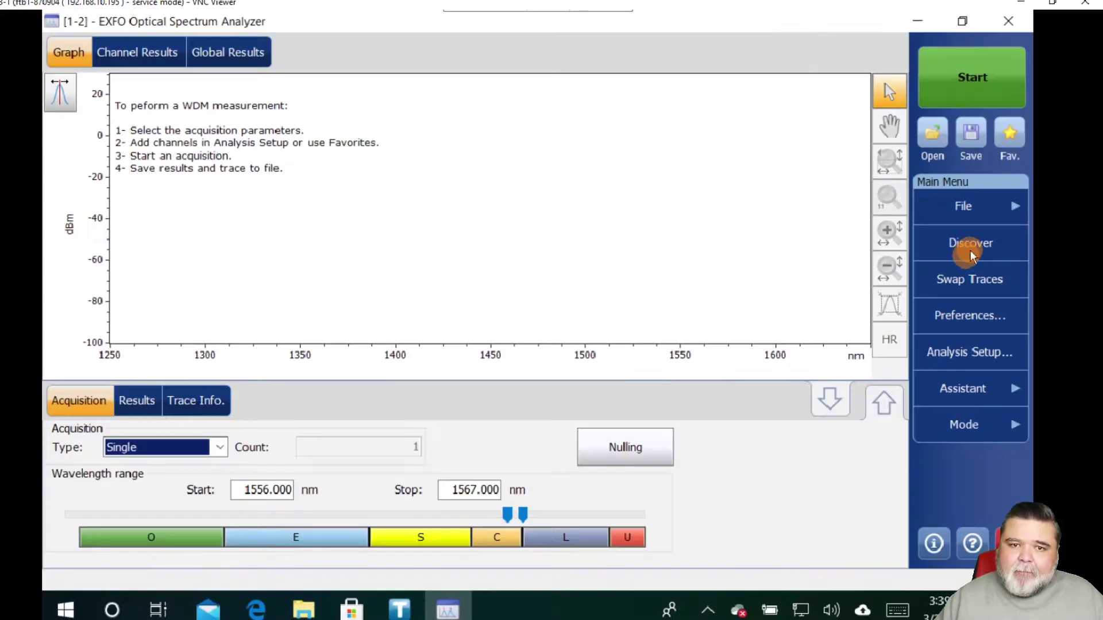
- Run Discover to detect the 1561.407 nm channel, leaving the acquisition type as Single
click(970, 251)
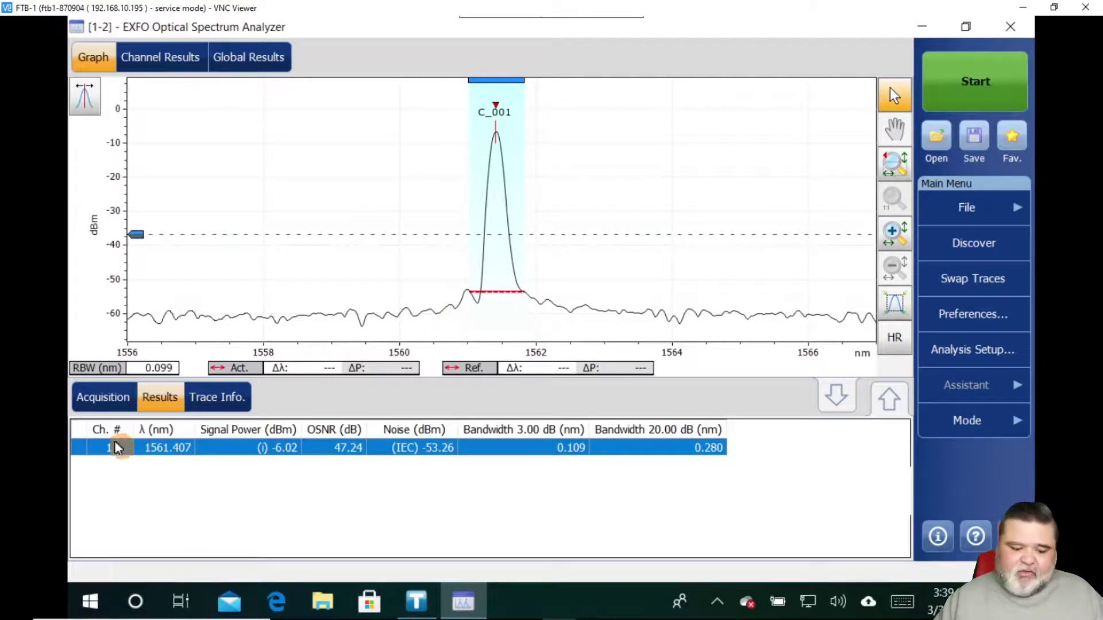
click(99, 397)
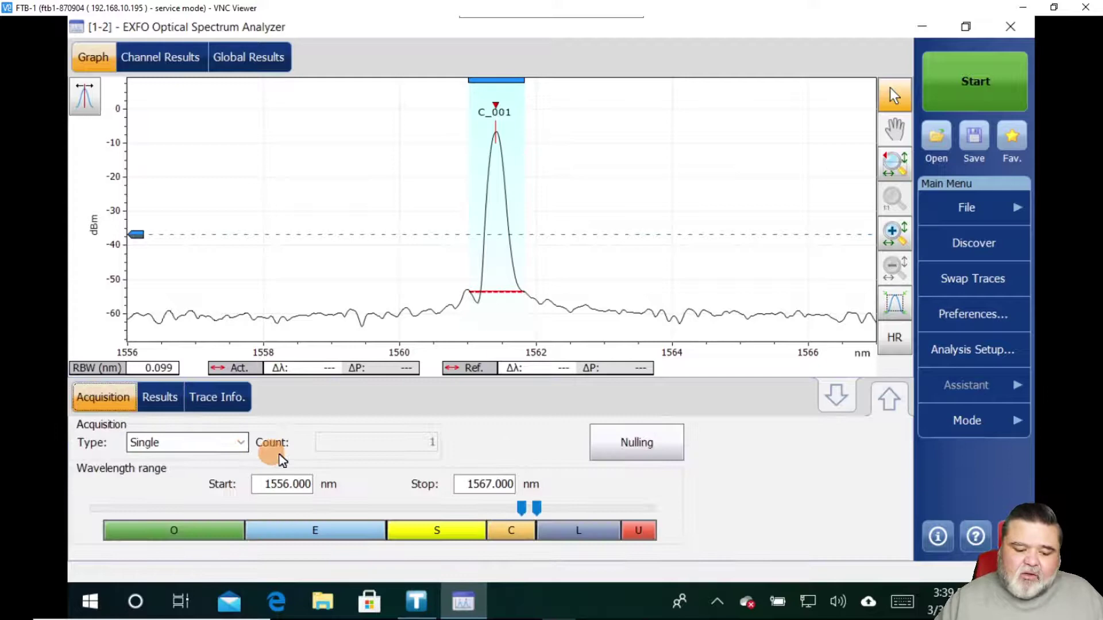
click(241, 451)
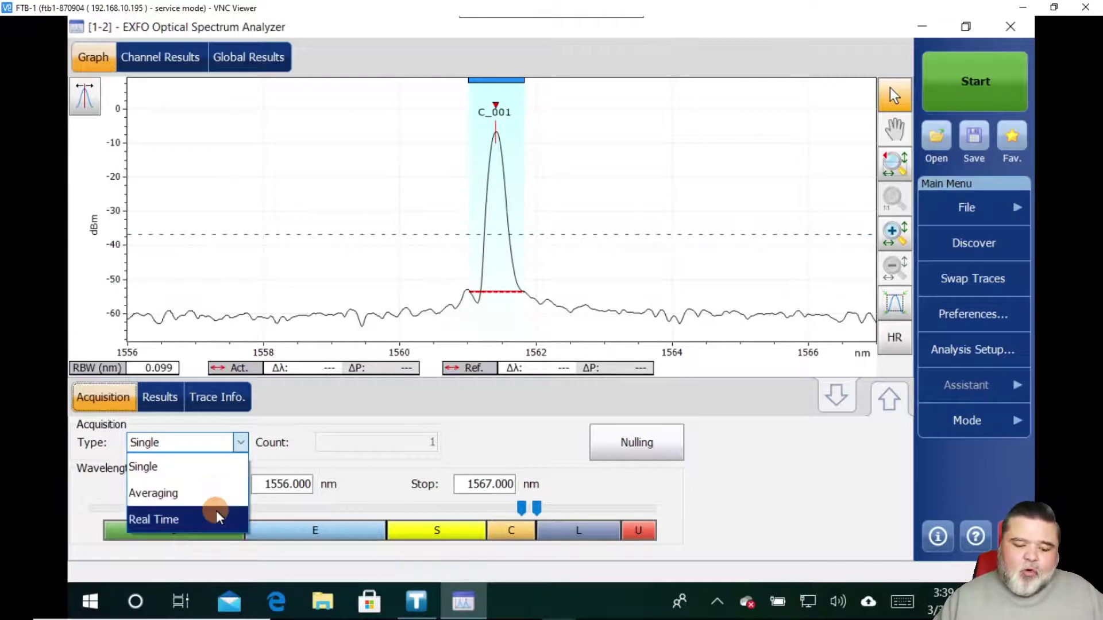
click(313, 445)
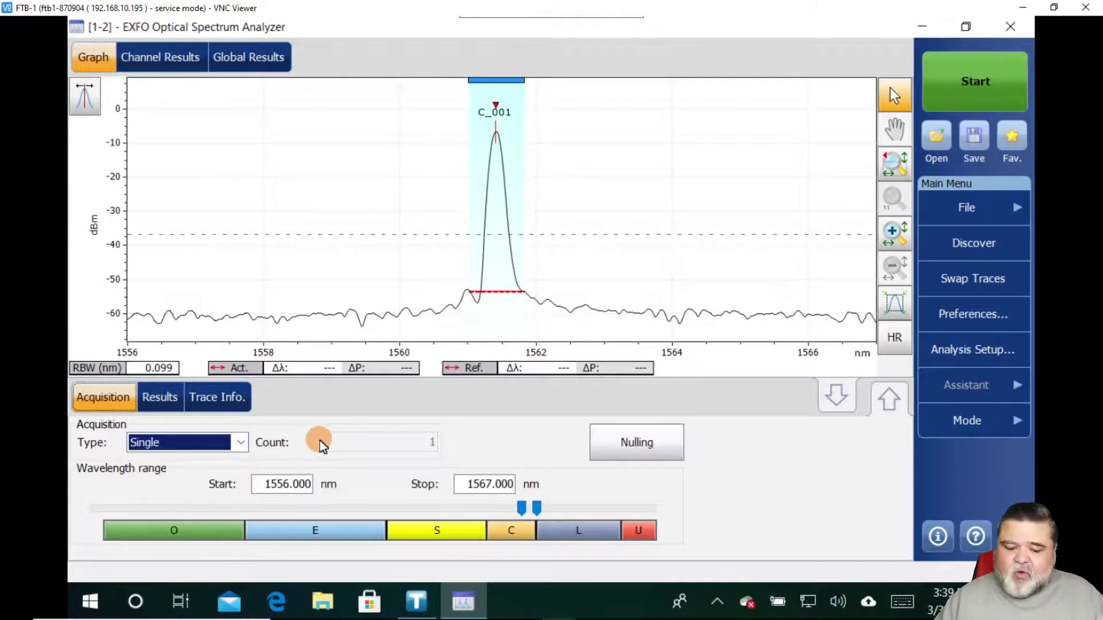
click(168, 402)
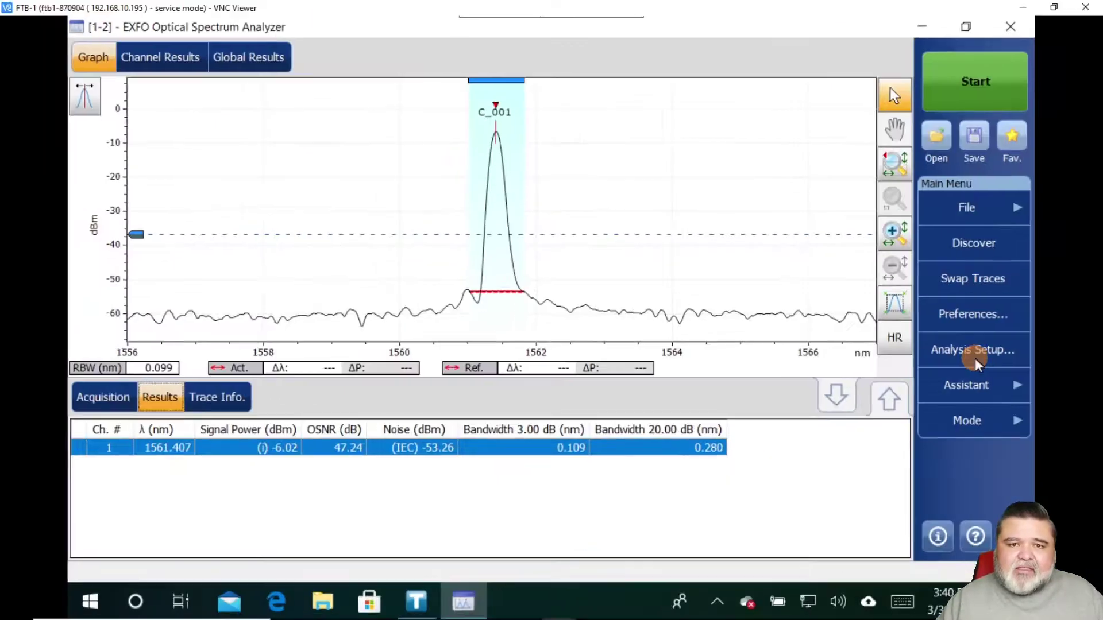
- Apply the ITU 100 GHz.osawdmsetup favorite in Analysis Setup, confirming replacement of the current setup
click(963, 351)
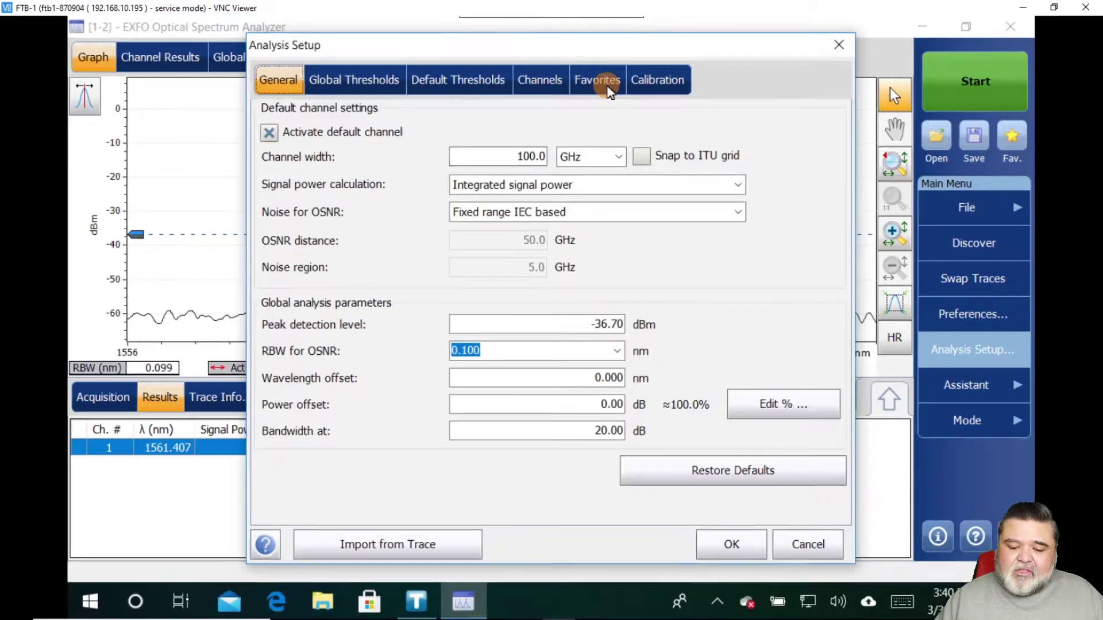
click(606, 85)
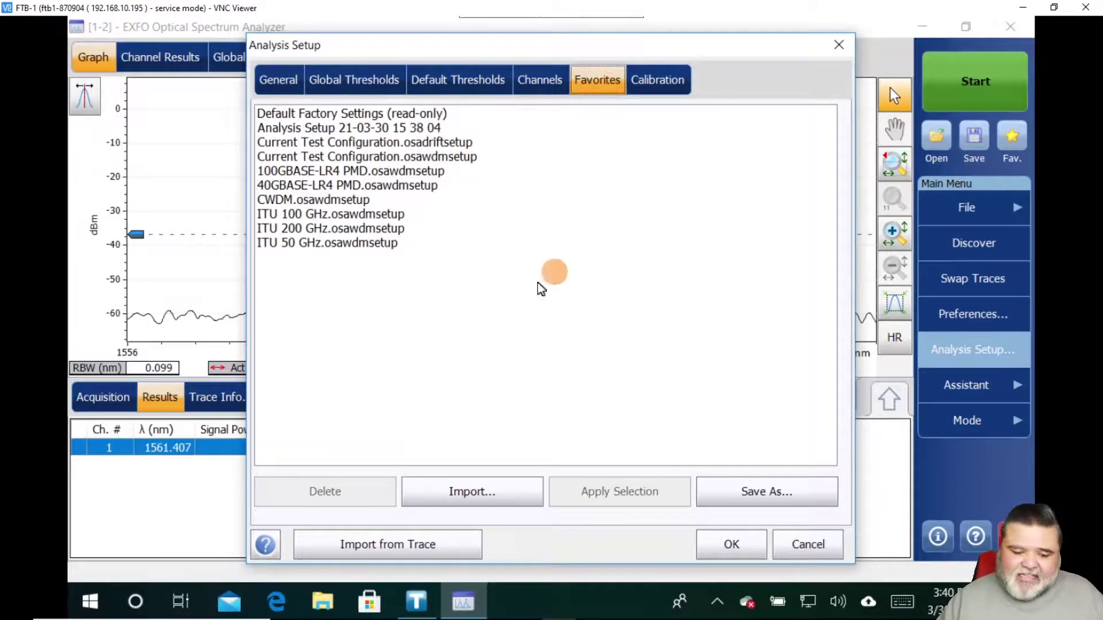
click(358, 217)
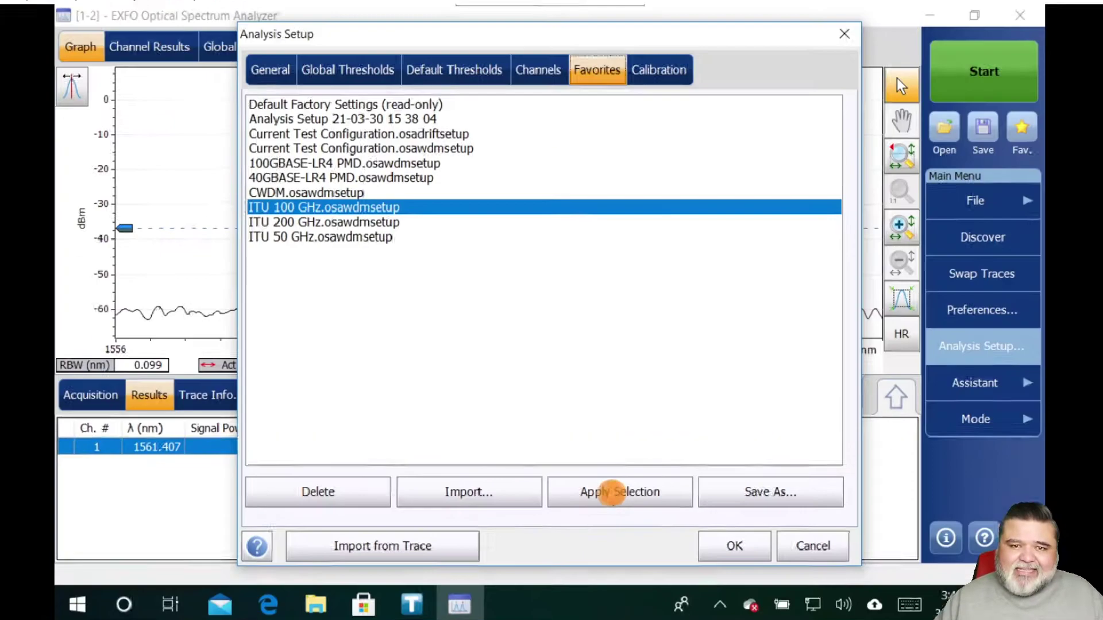
click(606, 491)
click(617, 339)
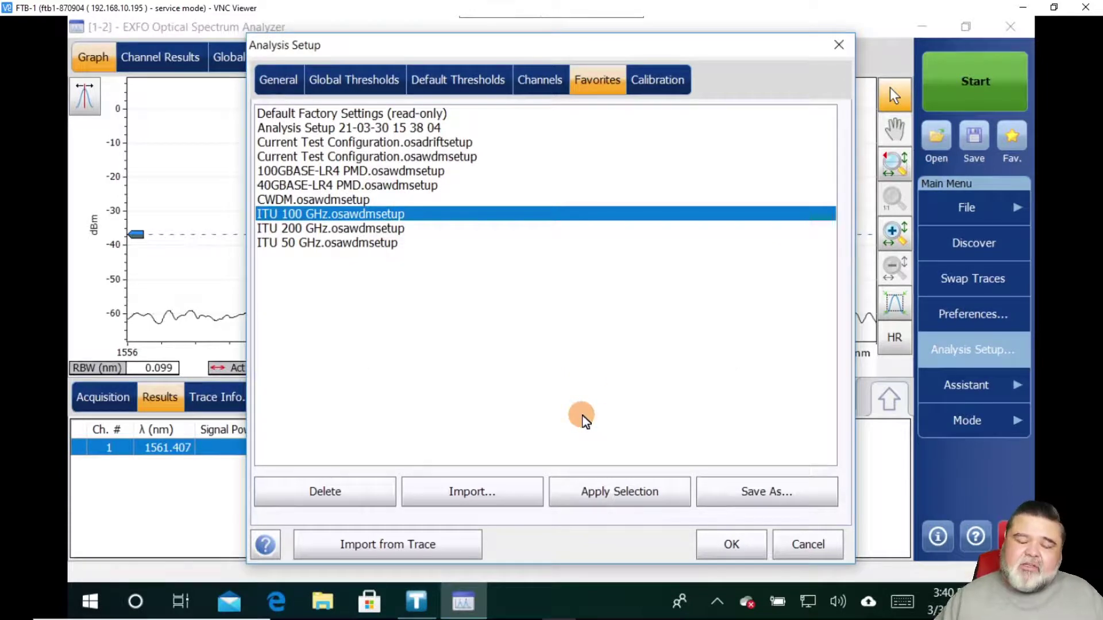
click(732, 544)
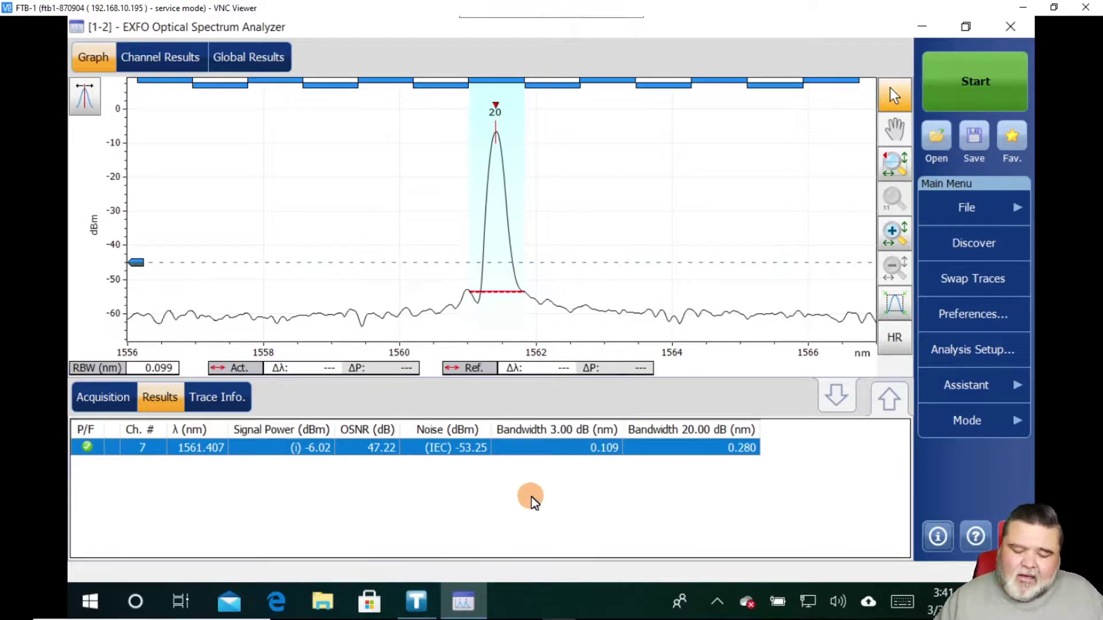
- Change the measurement mode from WDM to Drift, declining to save the current trace
click(103, 397)
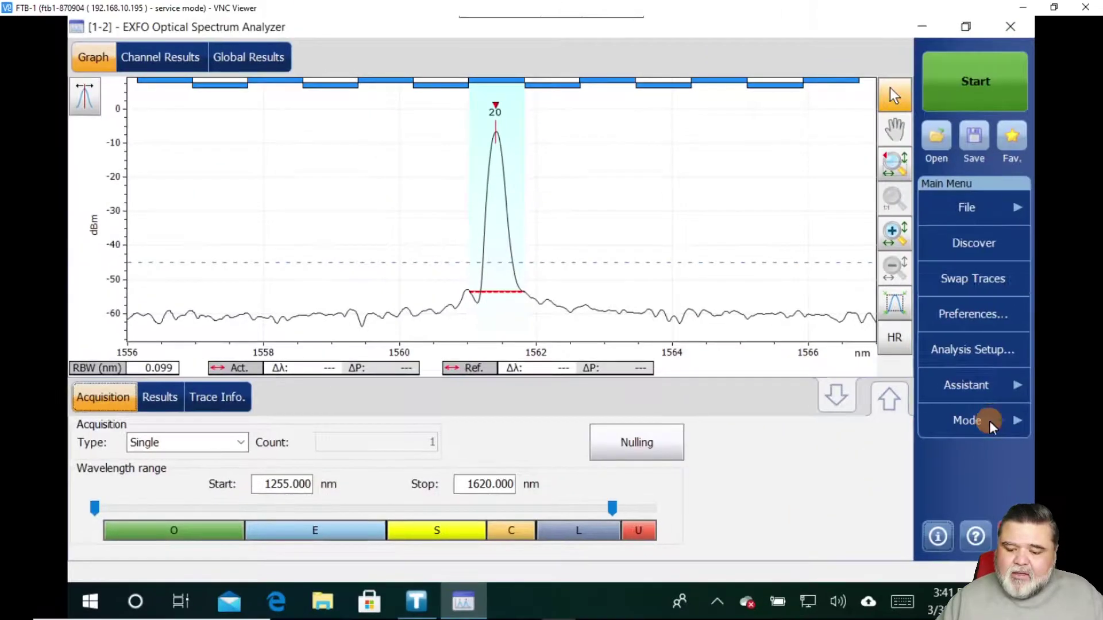
click(989, 419)
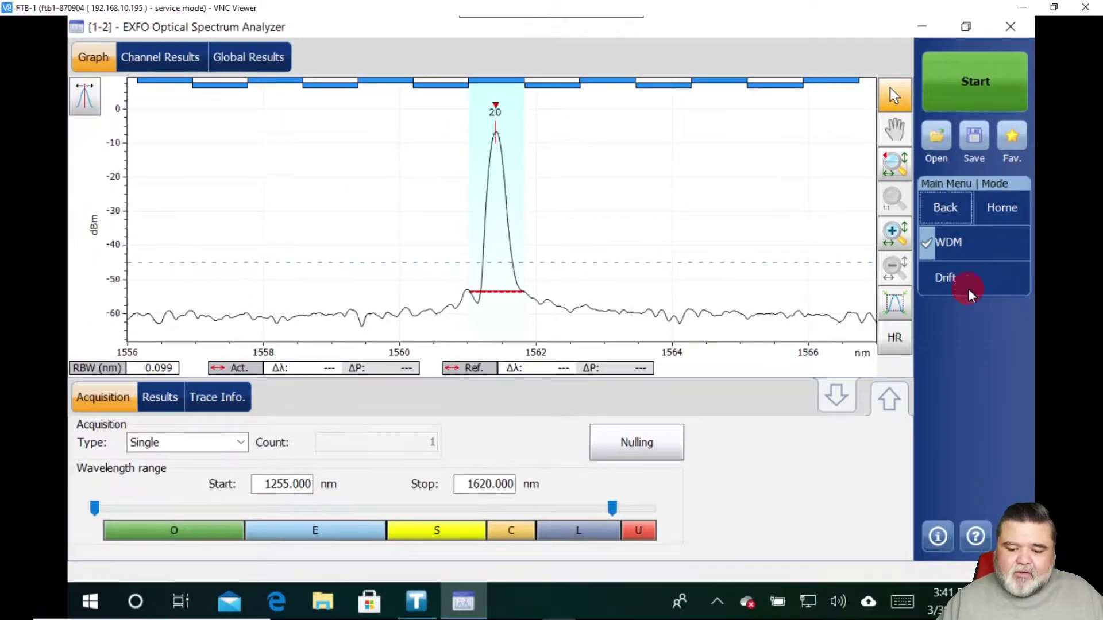
click(967, 287)
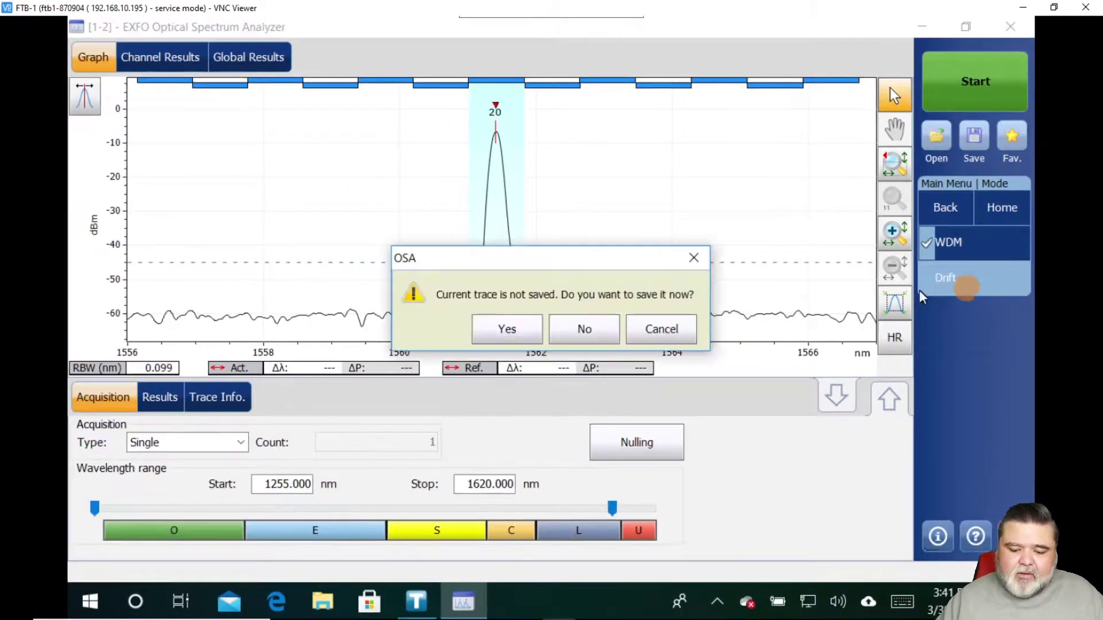
click(571, 338)
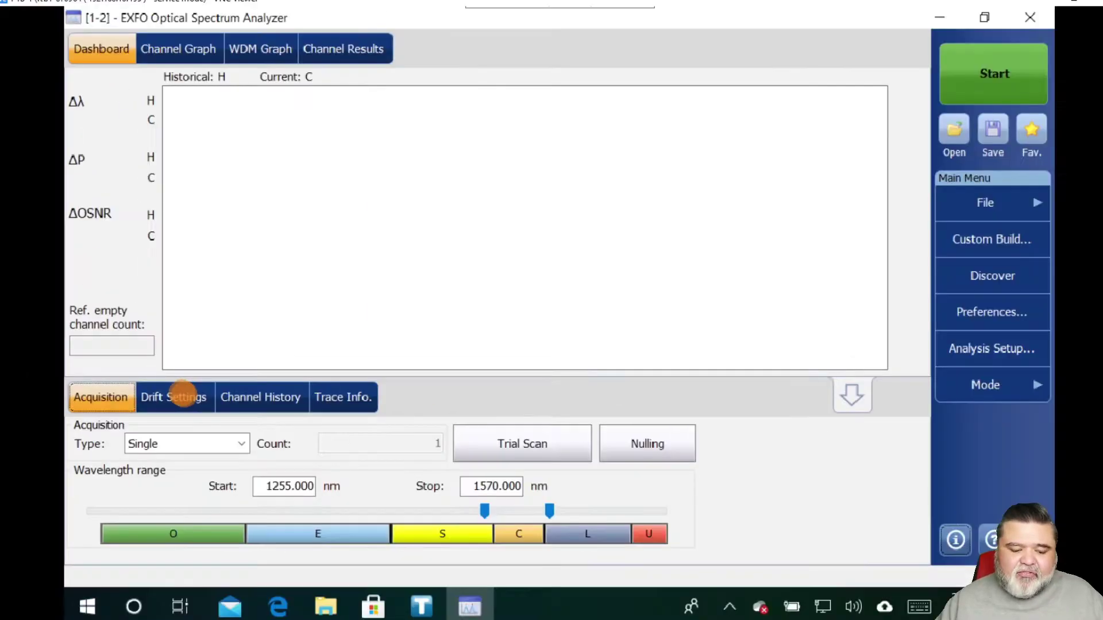
- Check the Drift Settings and start the one-minute drift run, overwriting the existing drift file
click(183, 395)
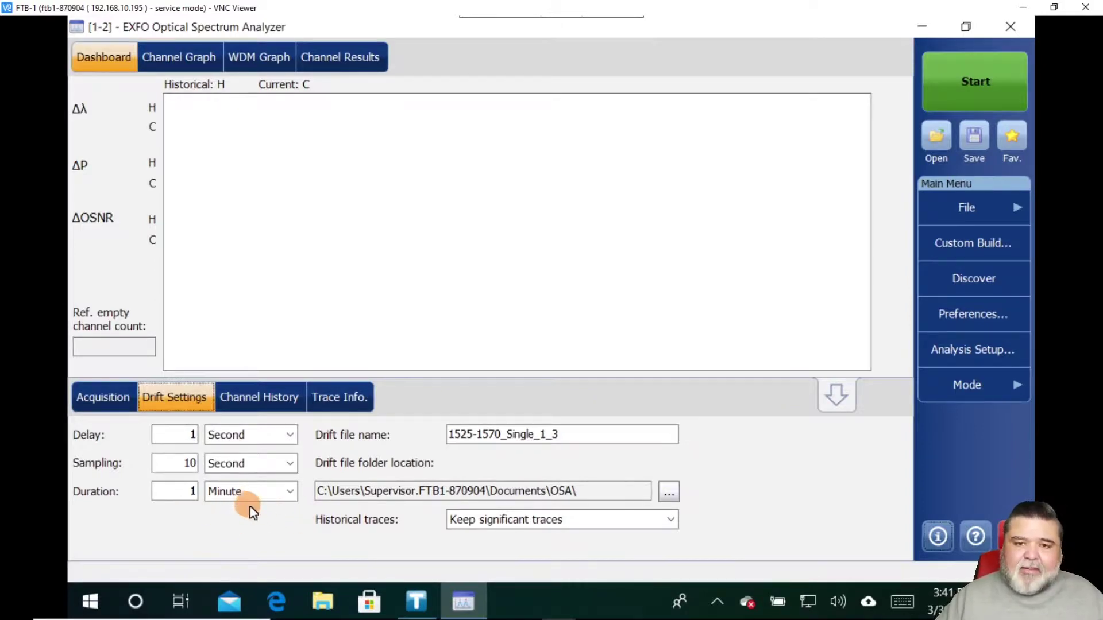
click(984, 80)
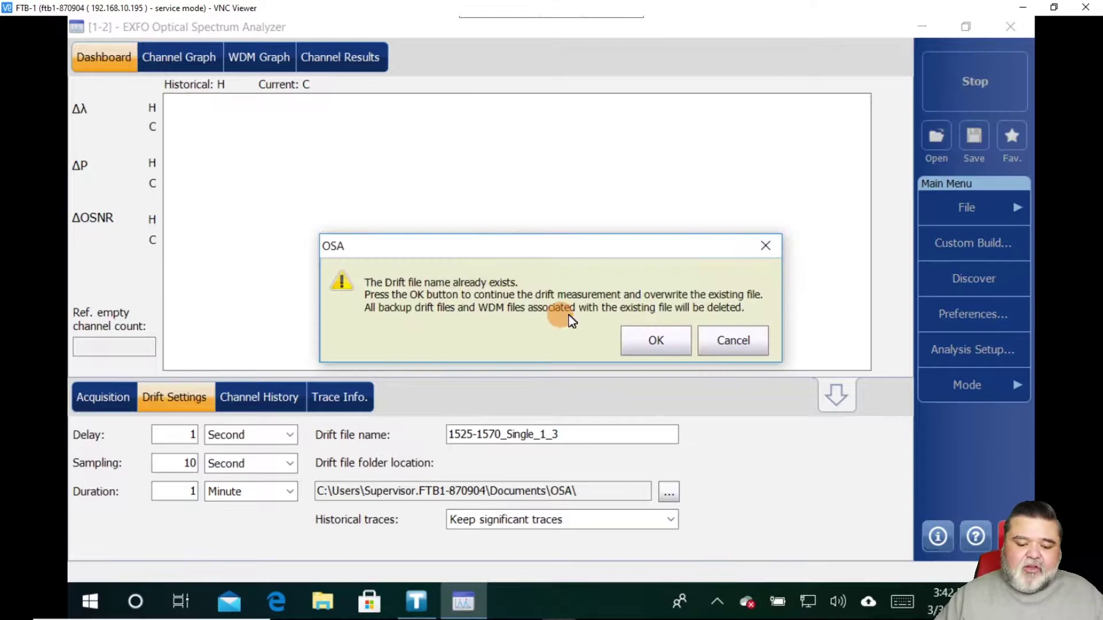
click(648, 342)
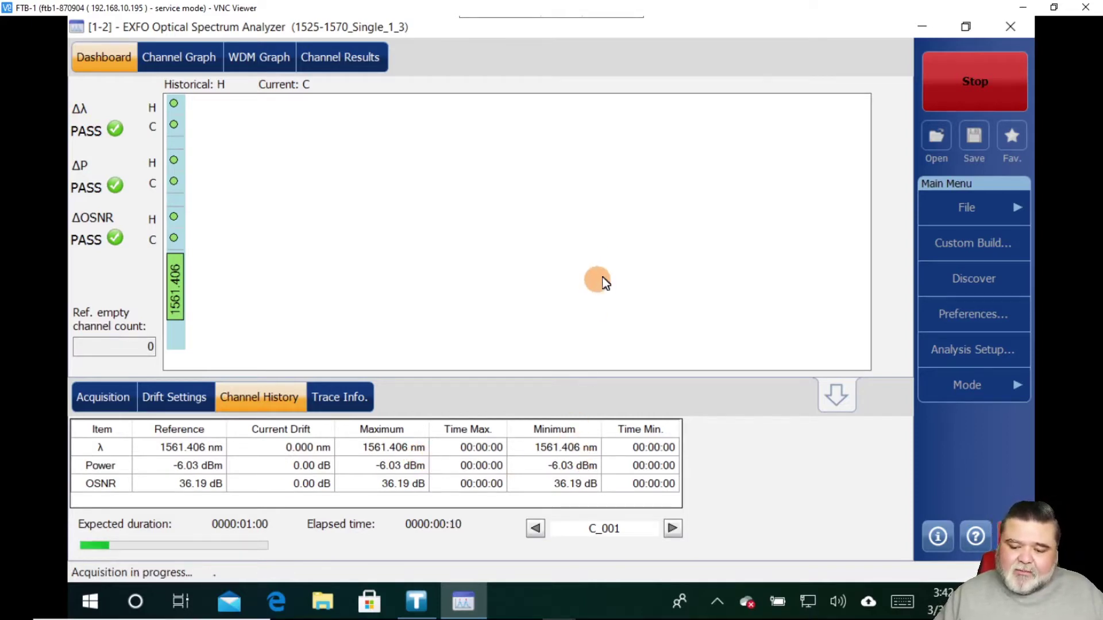
- End the drift acquisition with the red Stop button
click(938, 99)
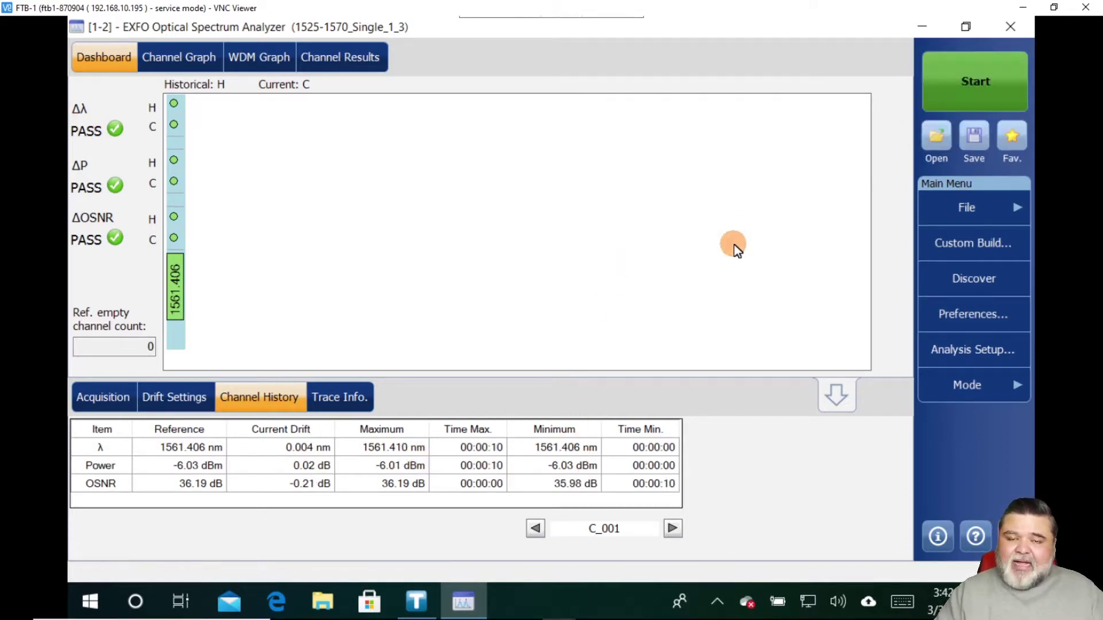